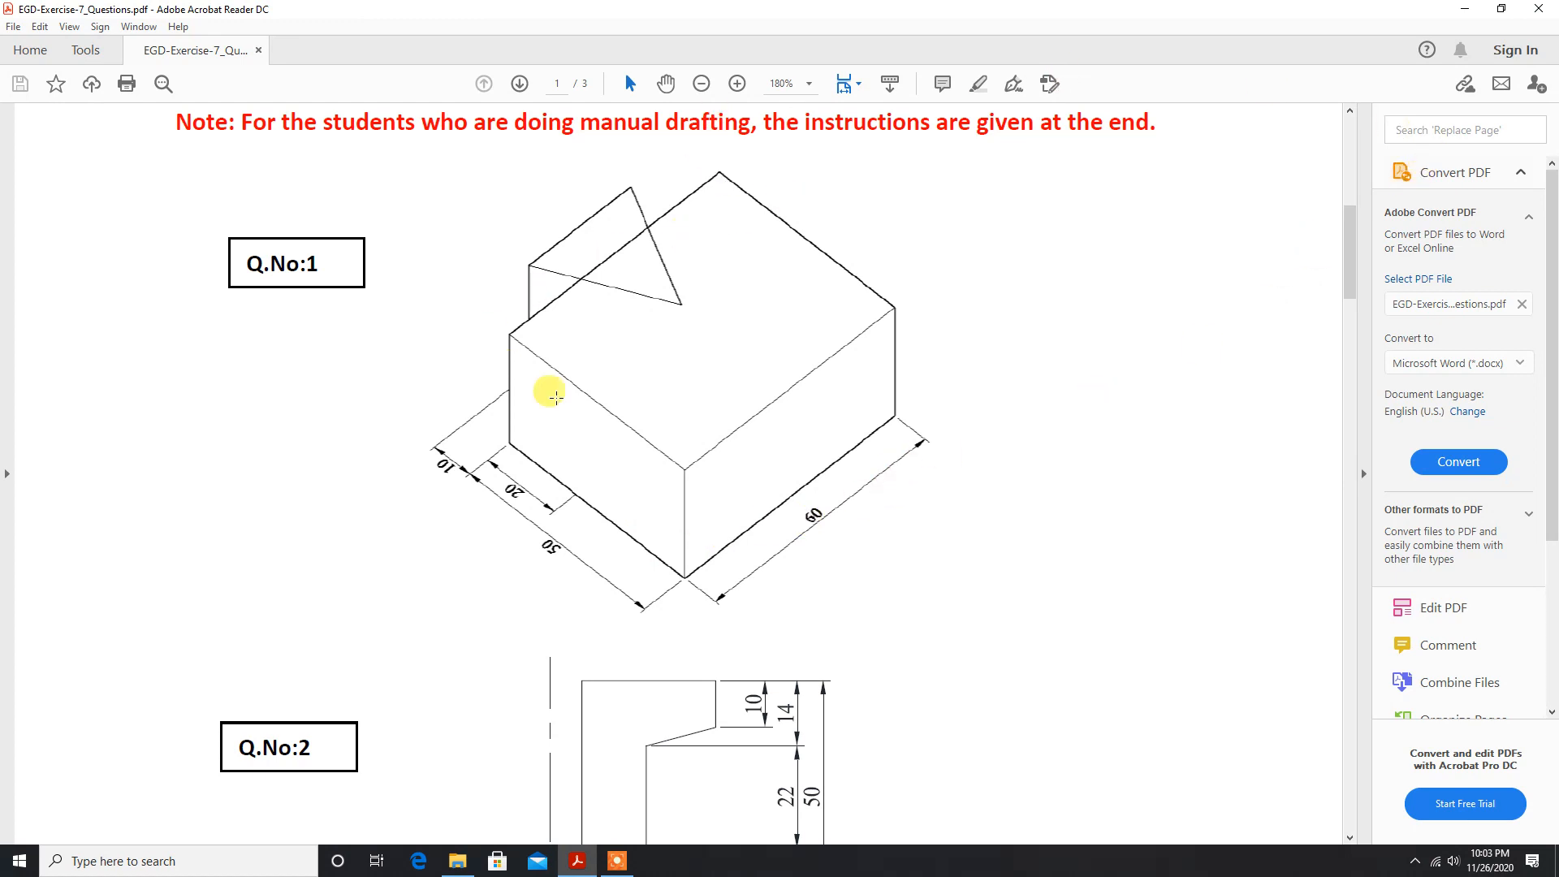
Minimize the exercise PDF, launch AutoCAD 2020 from the desktop, and start a new drawing
{"action": "left_click", "coordinate": [1465, 8]}
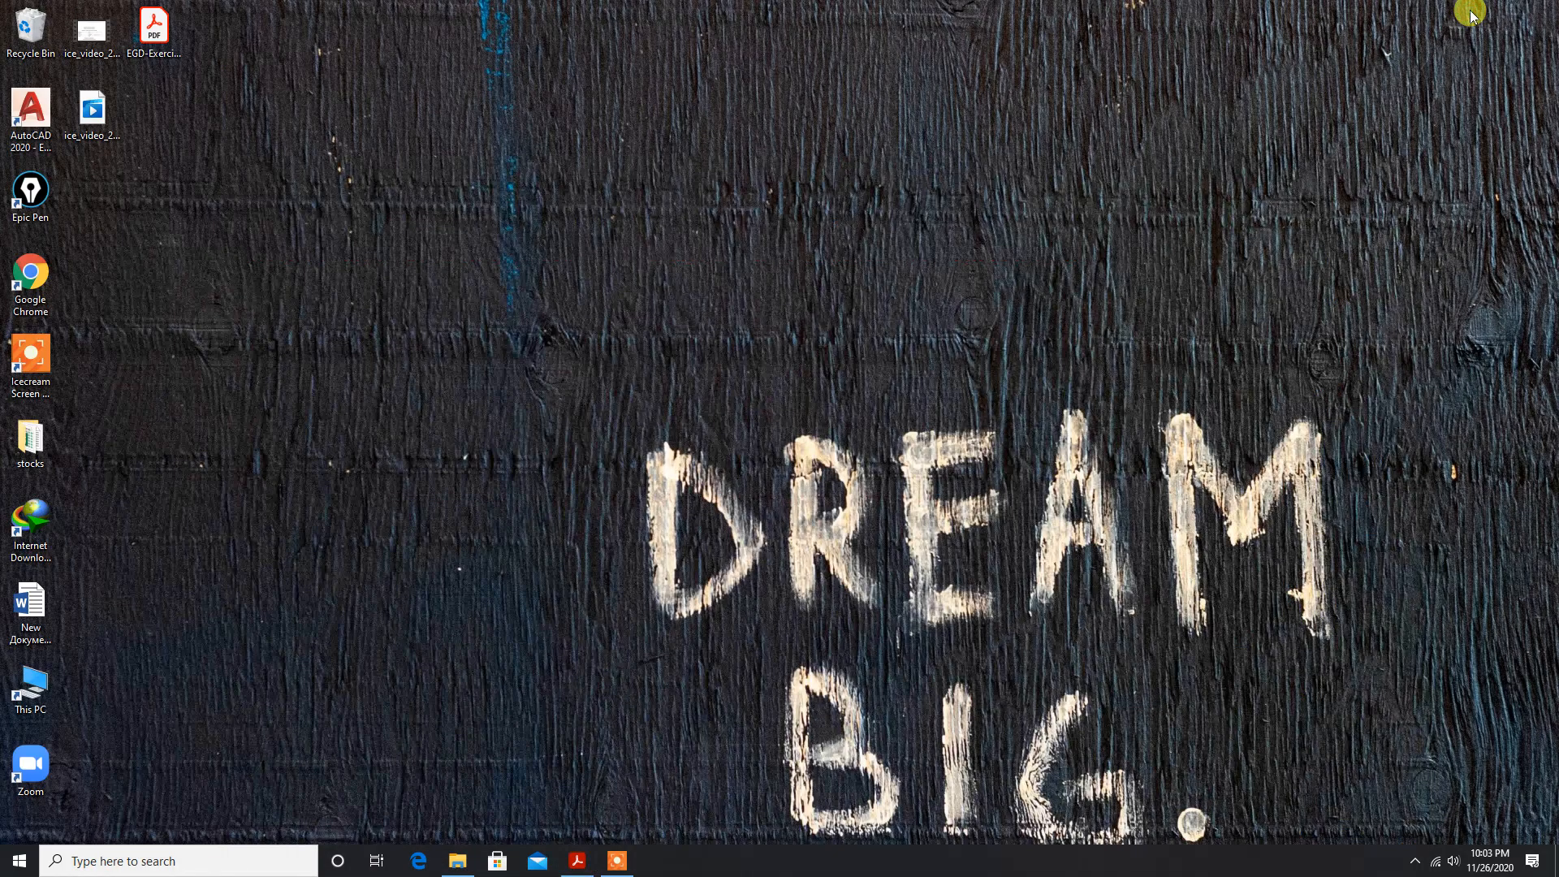
{"action": "double_click", "coordinate": [33, 141]}
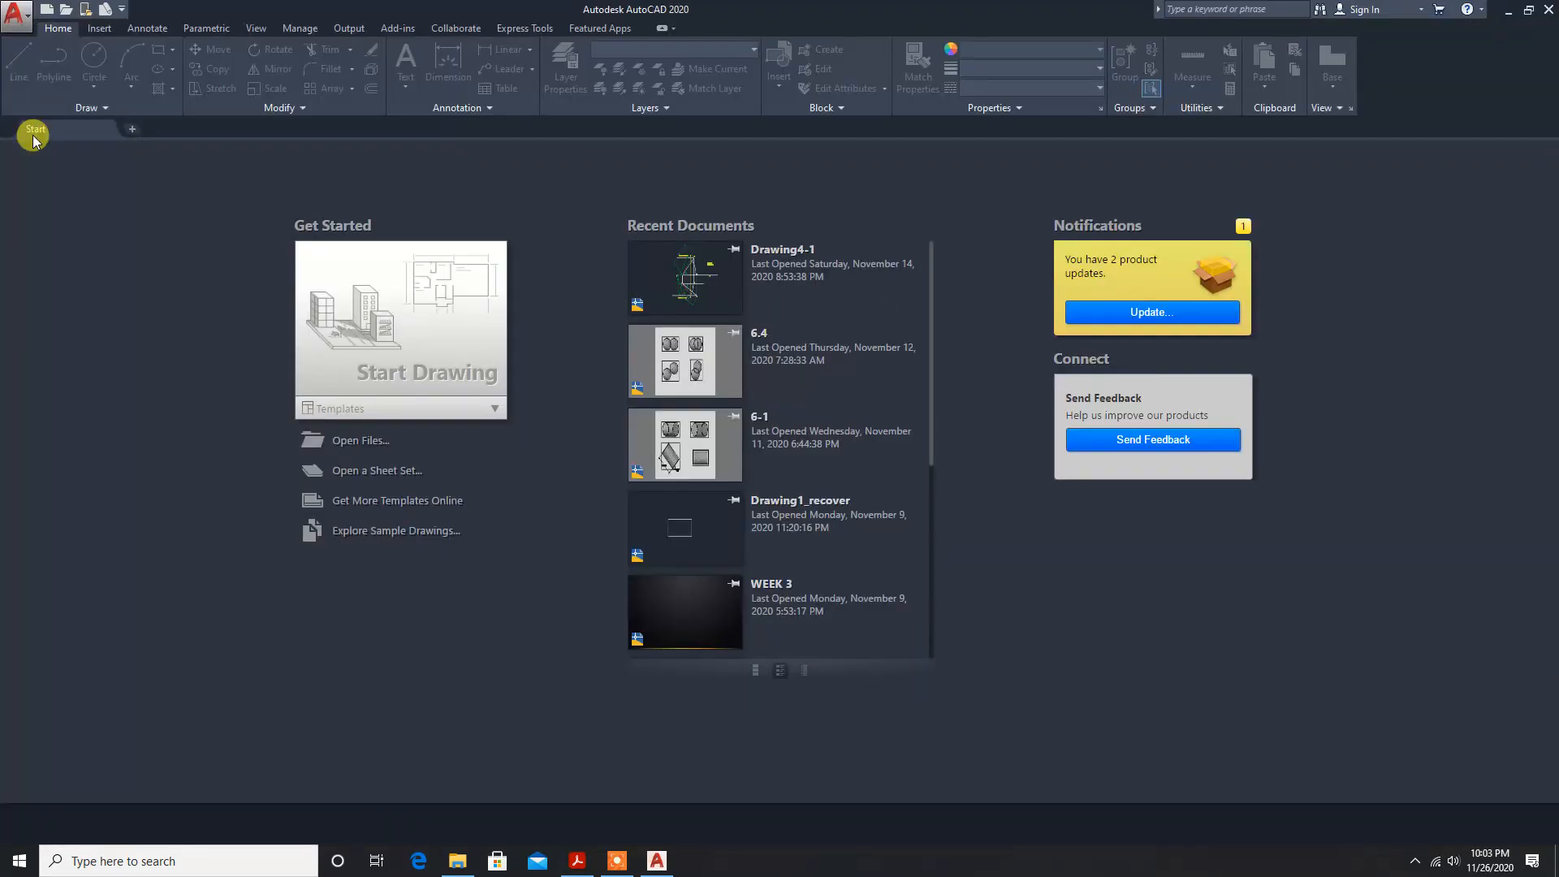
{"action": "left_click", "coordinate": [390, 303]}
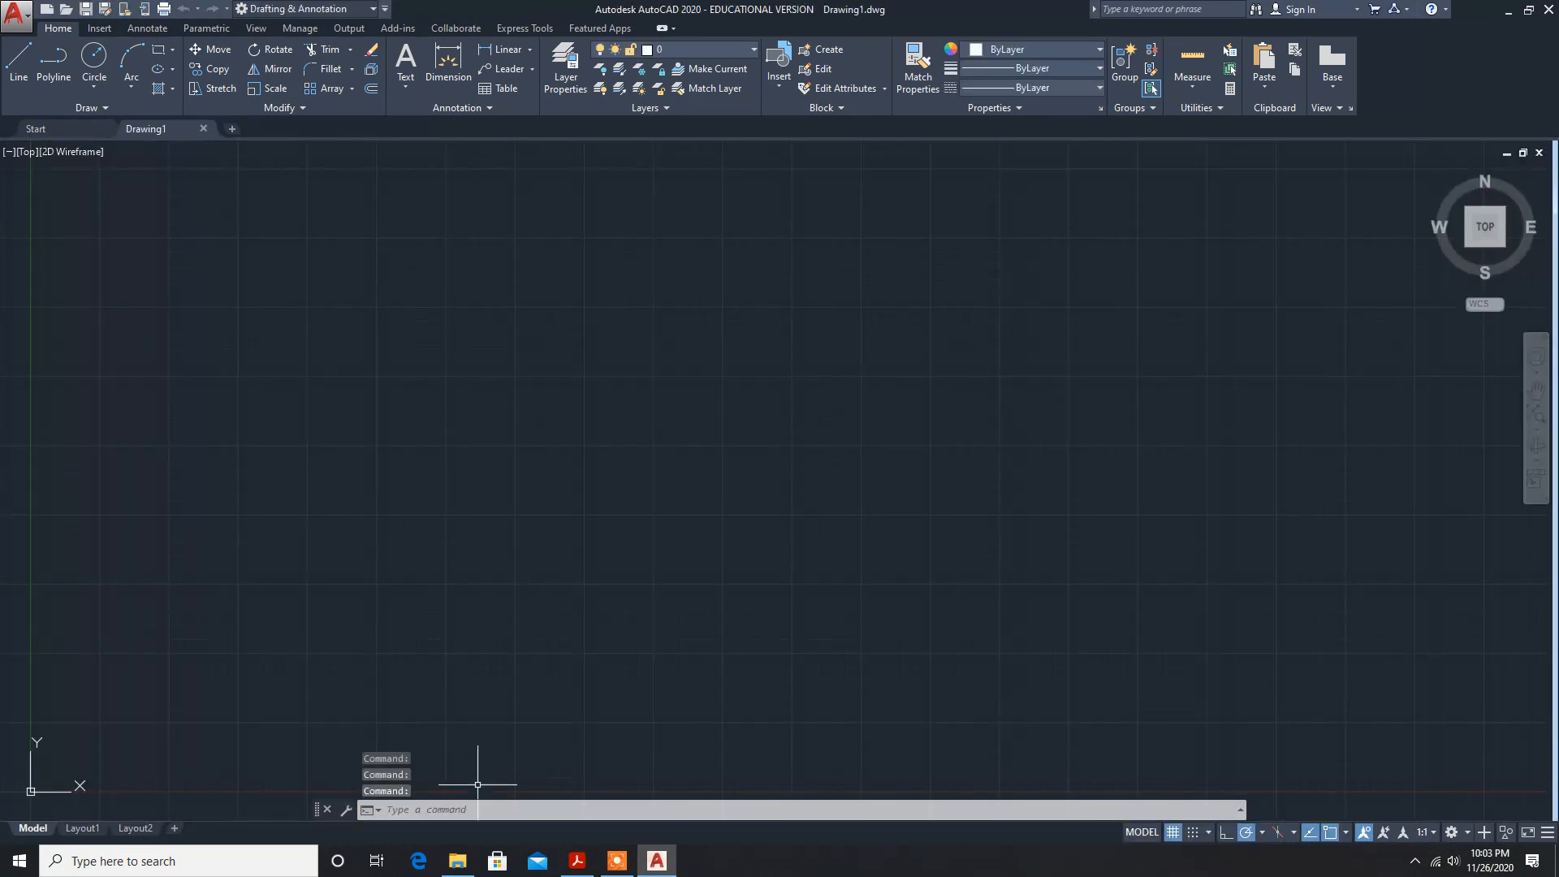
Set the drawing units to length precision 0 and an insertion scale of millimeters
{"action": "left_click", "coordinate": [460, 808]}
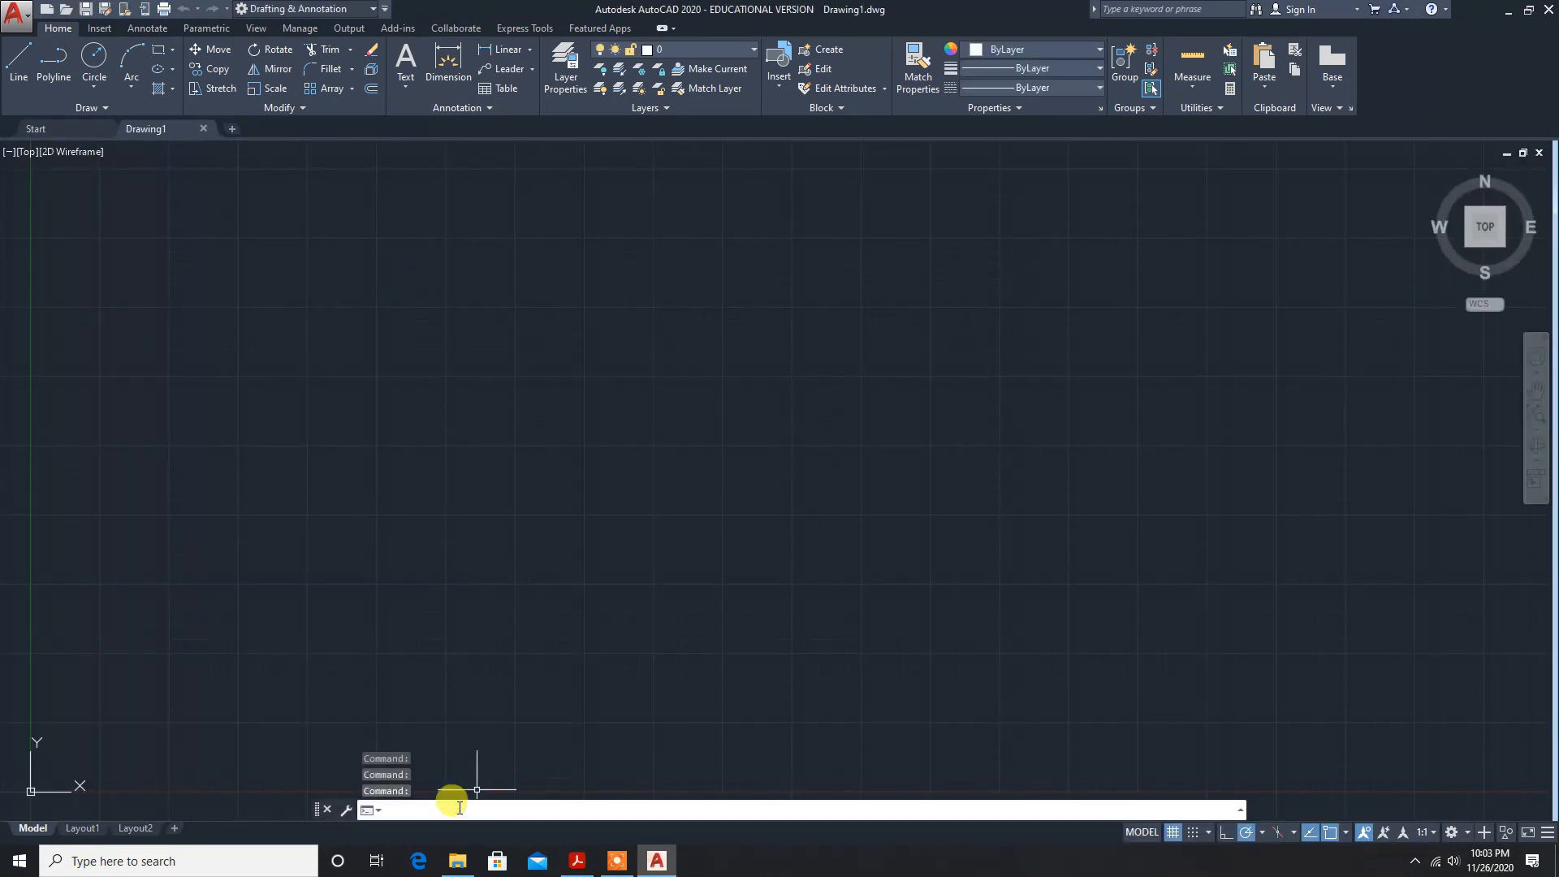
{"action": "type", "text": "units"}
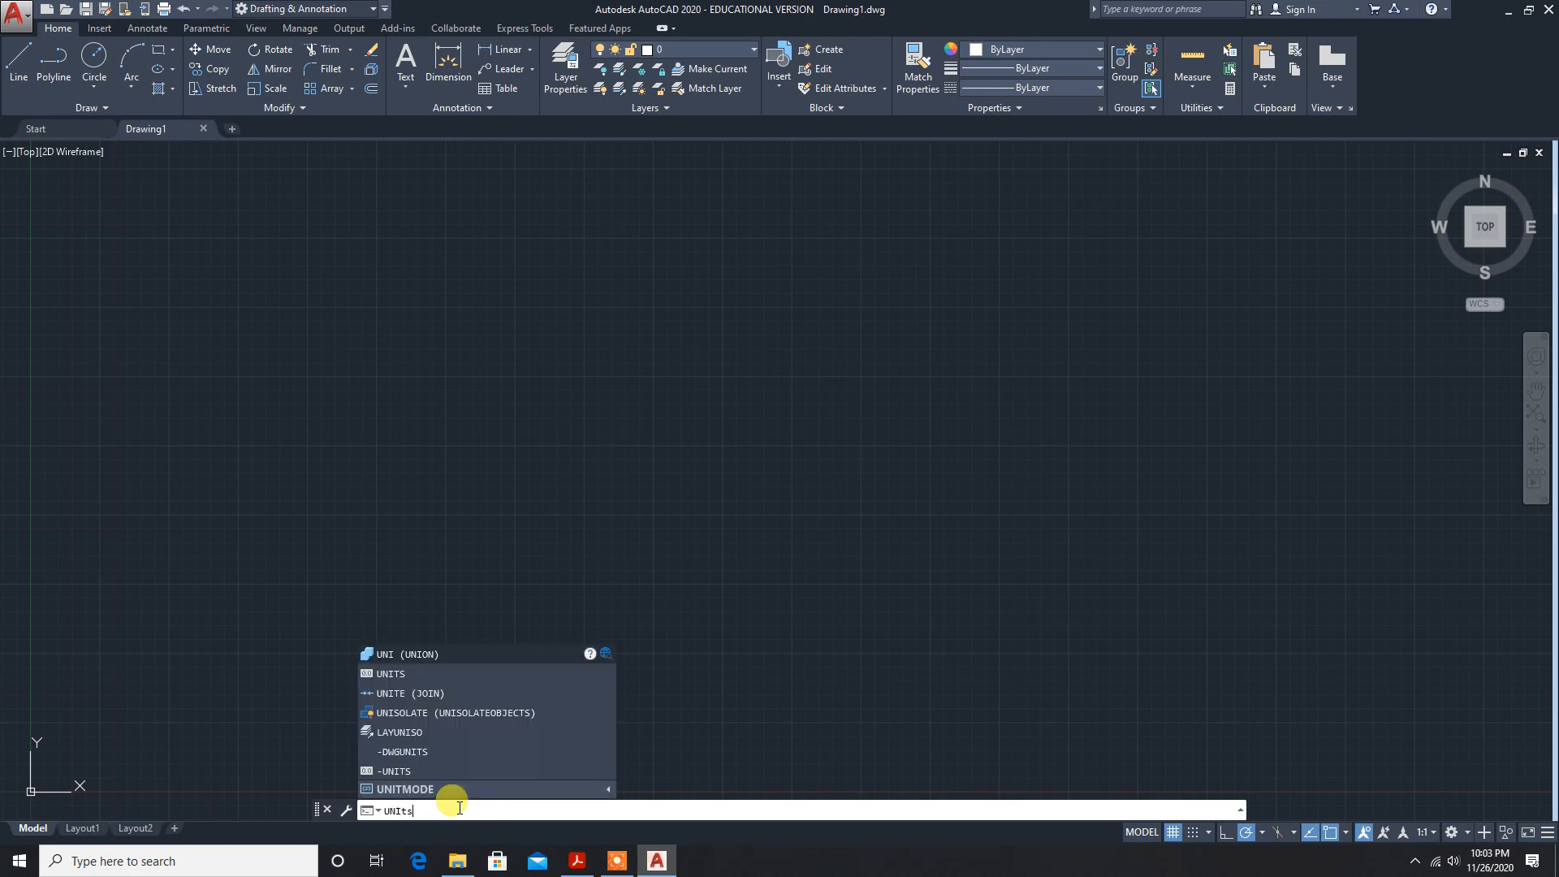
{"action": "key", "text": "Return"}
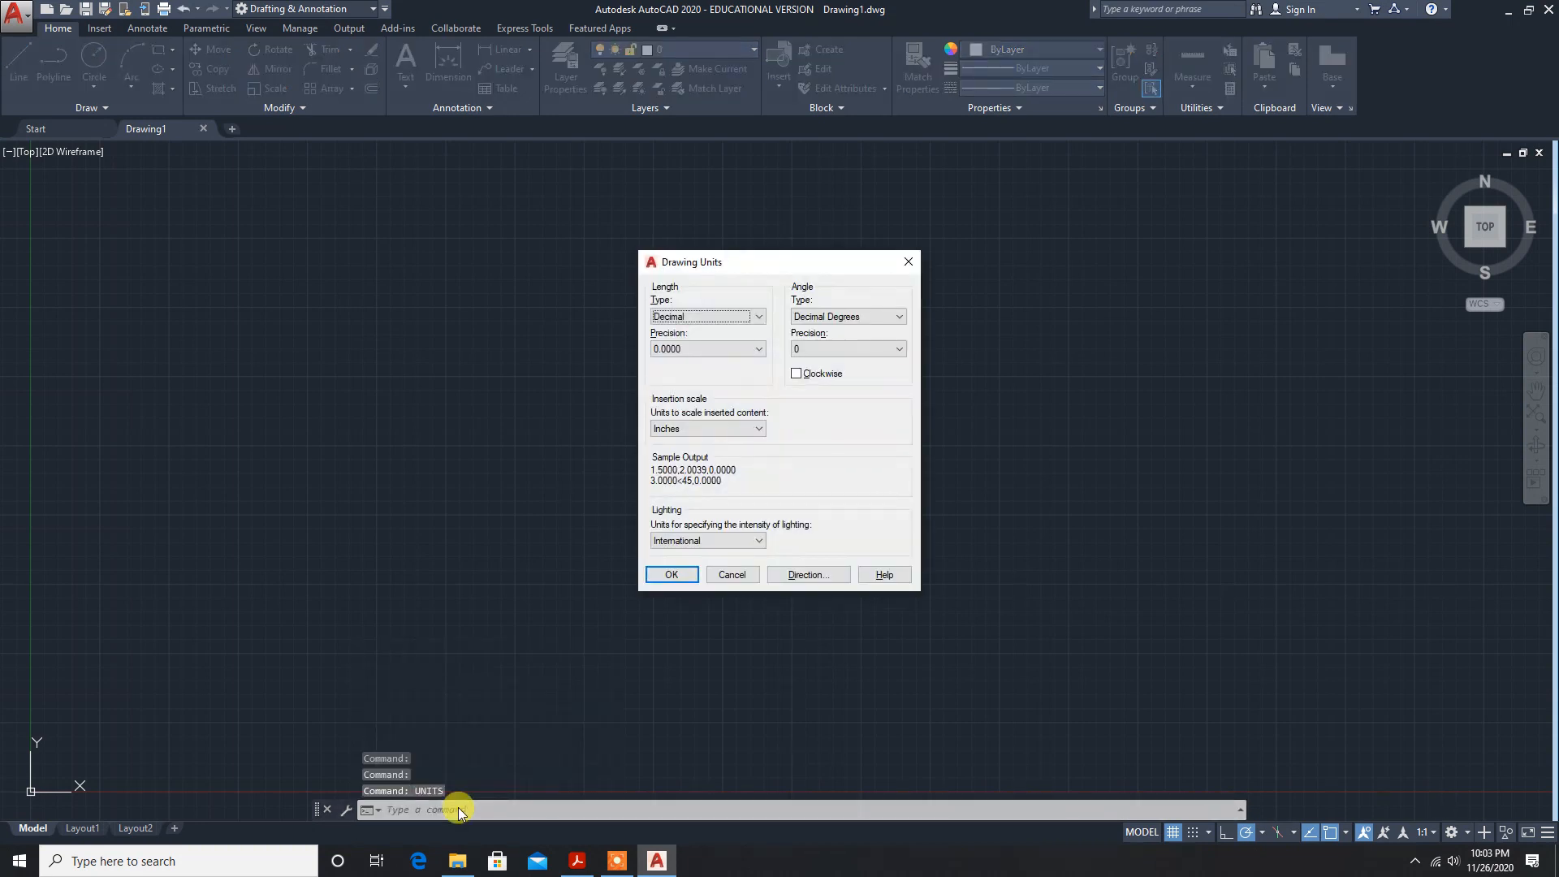
{"action": "left_click", "coordinate": [699, 349]}
{"action": "left_click", "coordinate": [688, 360]}
{"action": "left_click", "coordinate": [718, 428]}
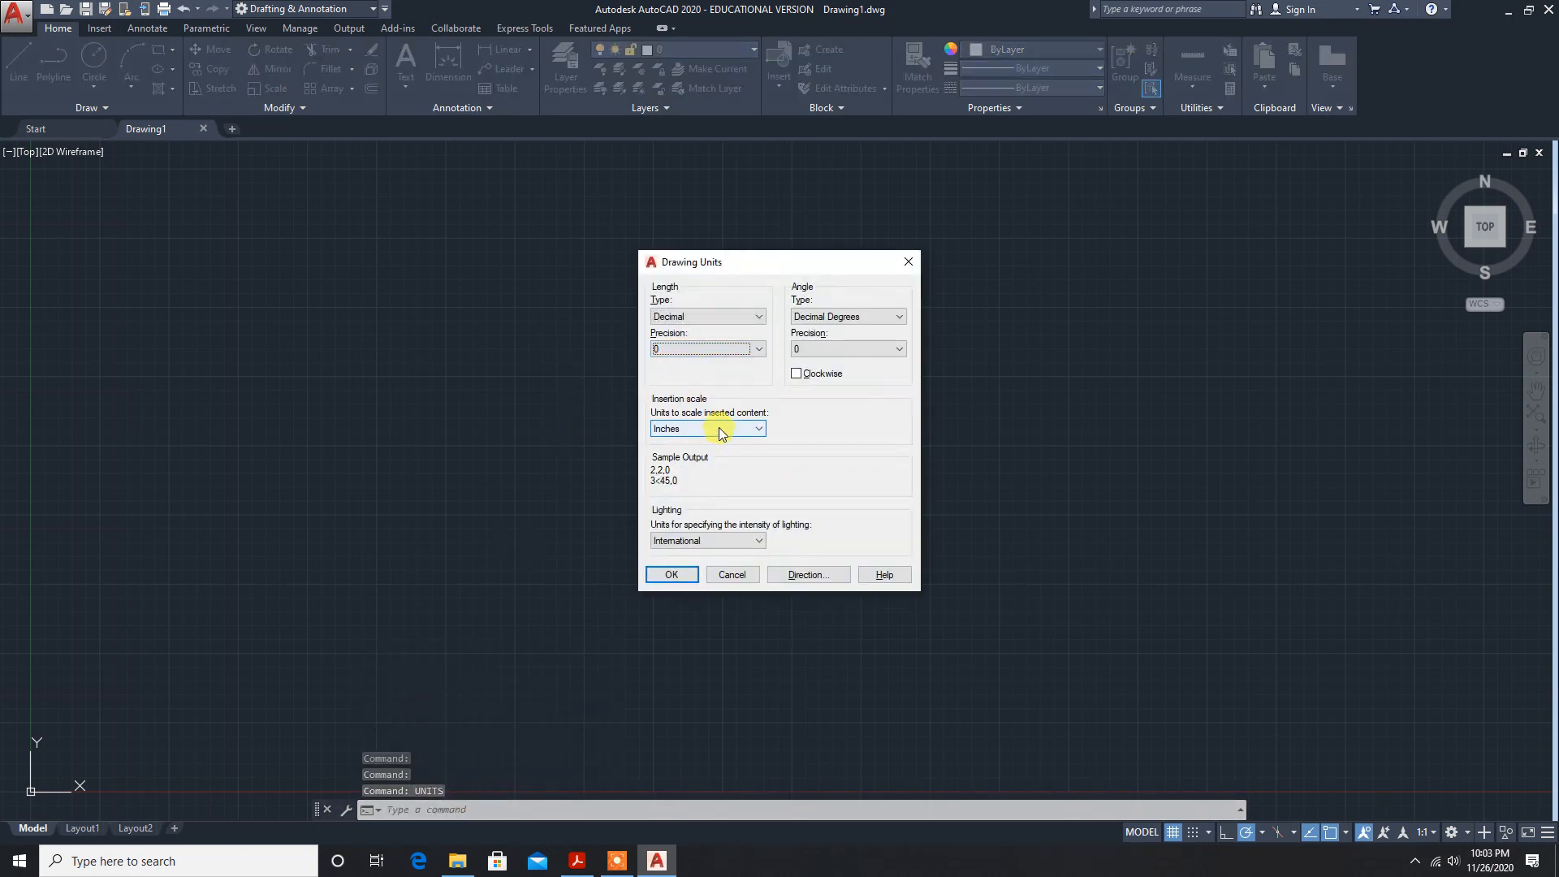
{"action": "left_click", "coordinate": [696, 496]}
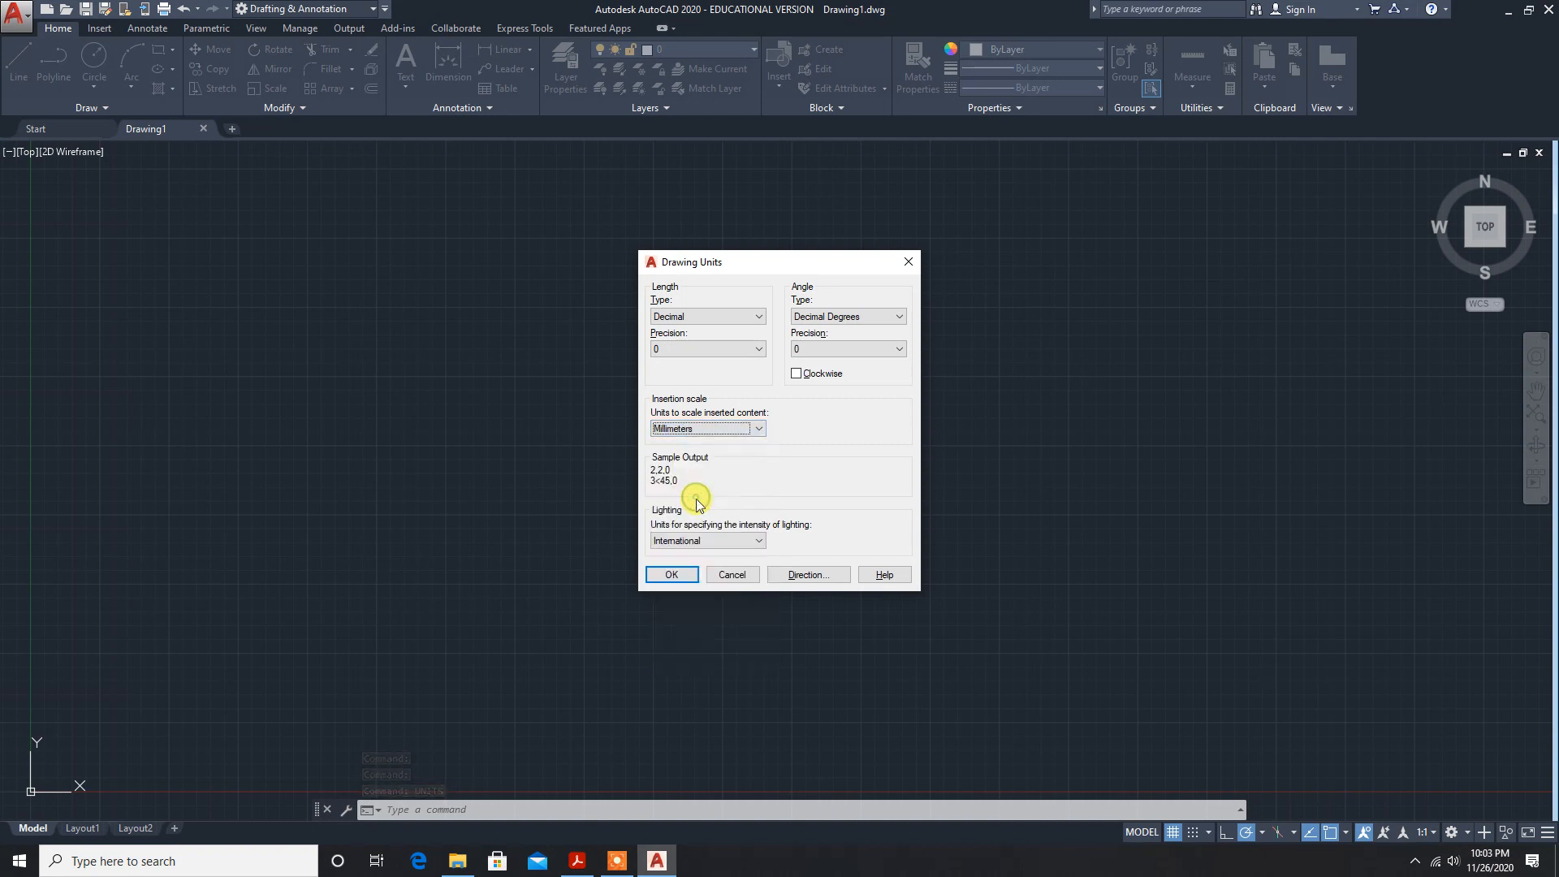
{"action": "left_click", "coordinate": [674, 577]}
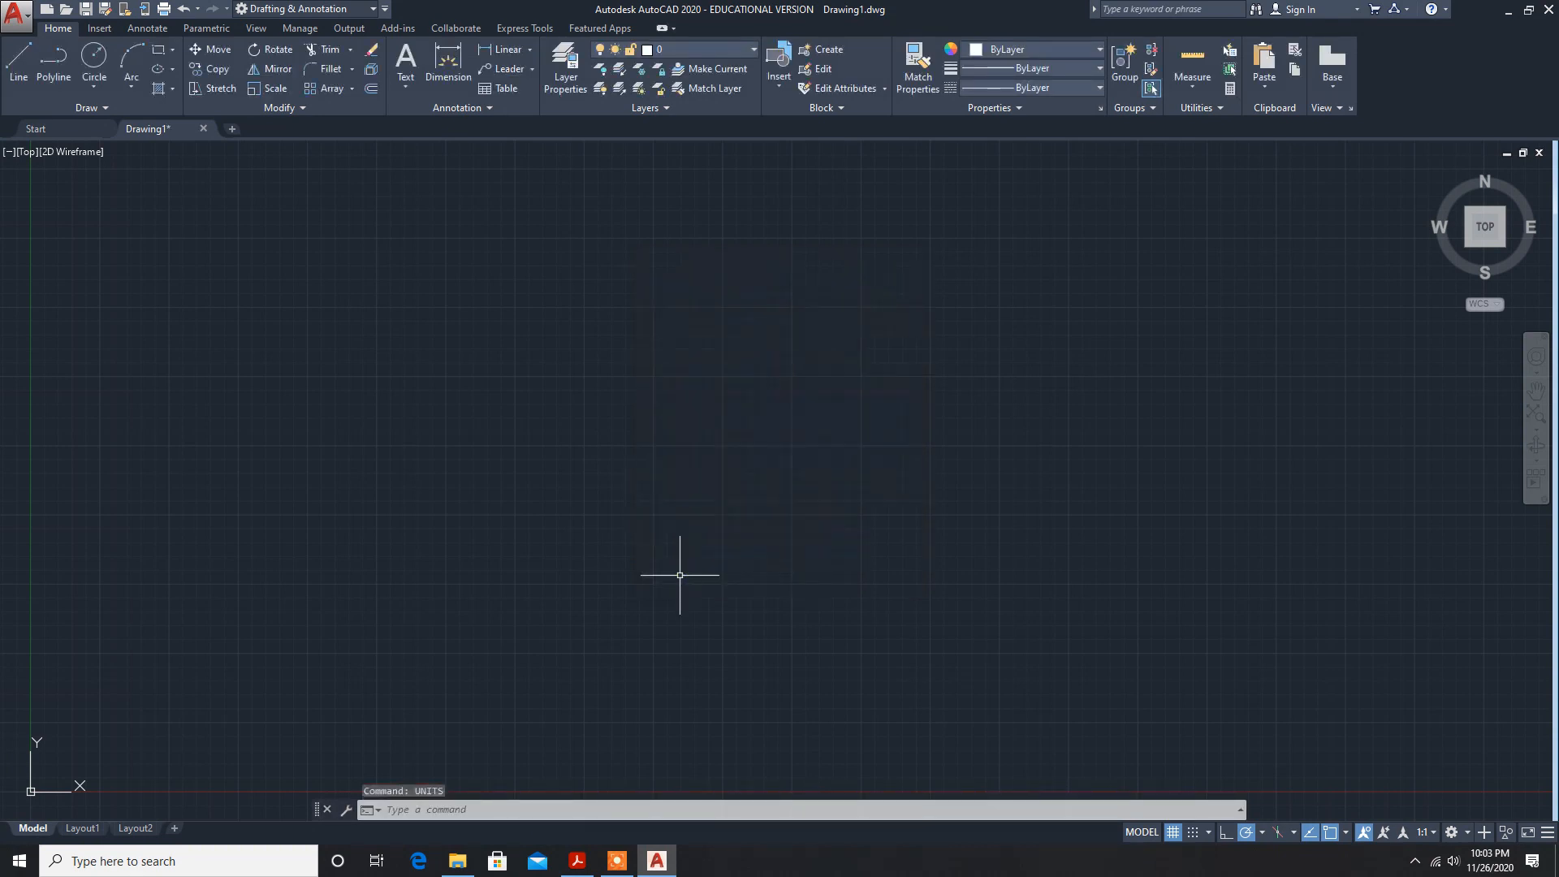
Set the model space limits with the default 0,0 lower-left corner and an upper-right corner of 297,210
{"action": "type", "text": "li"}
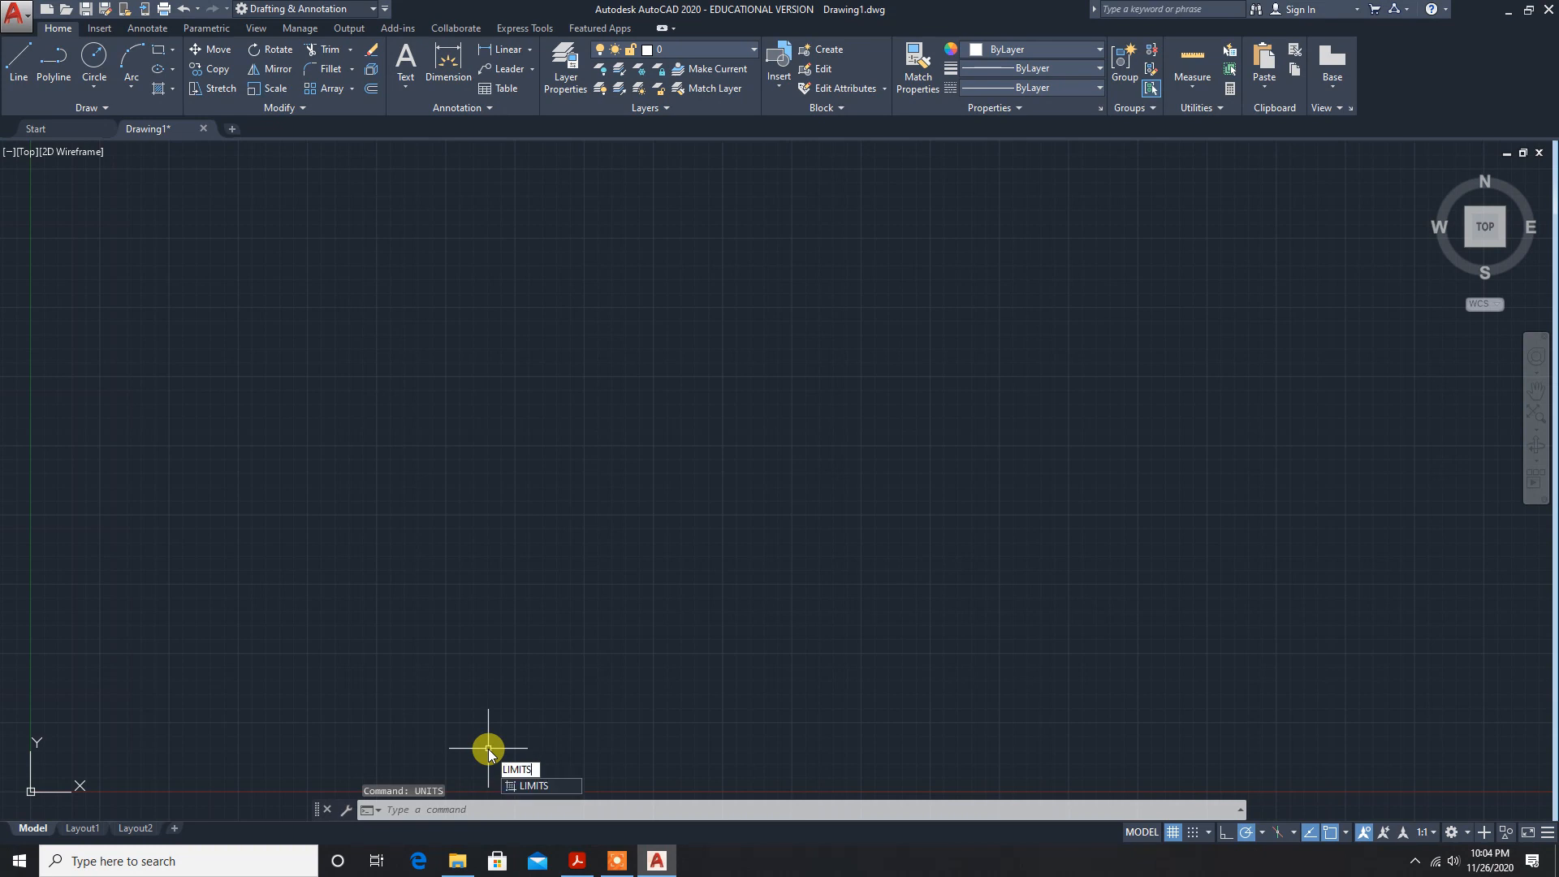
{"action": "type", "text": "mits"}
{"action": "key", "text": "Return"}
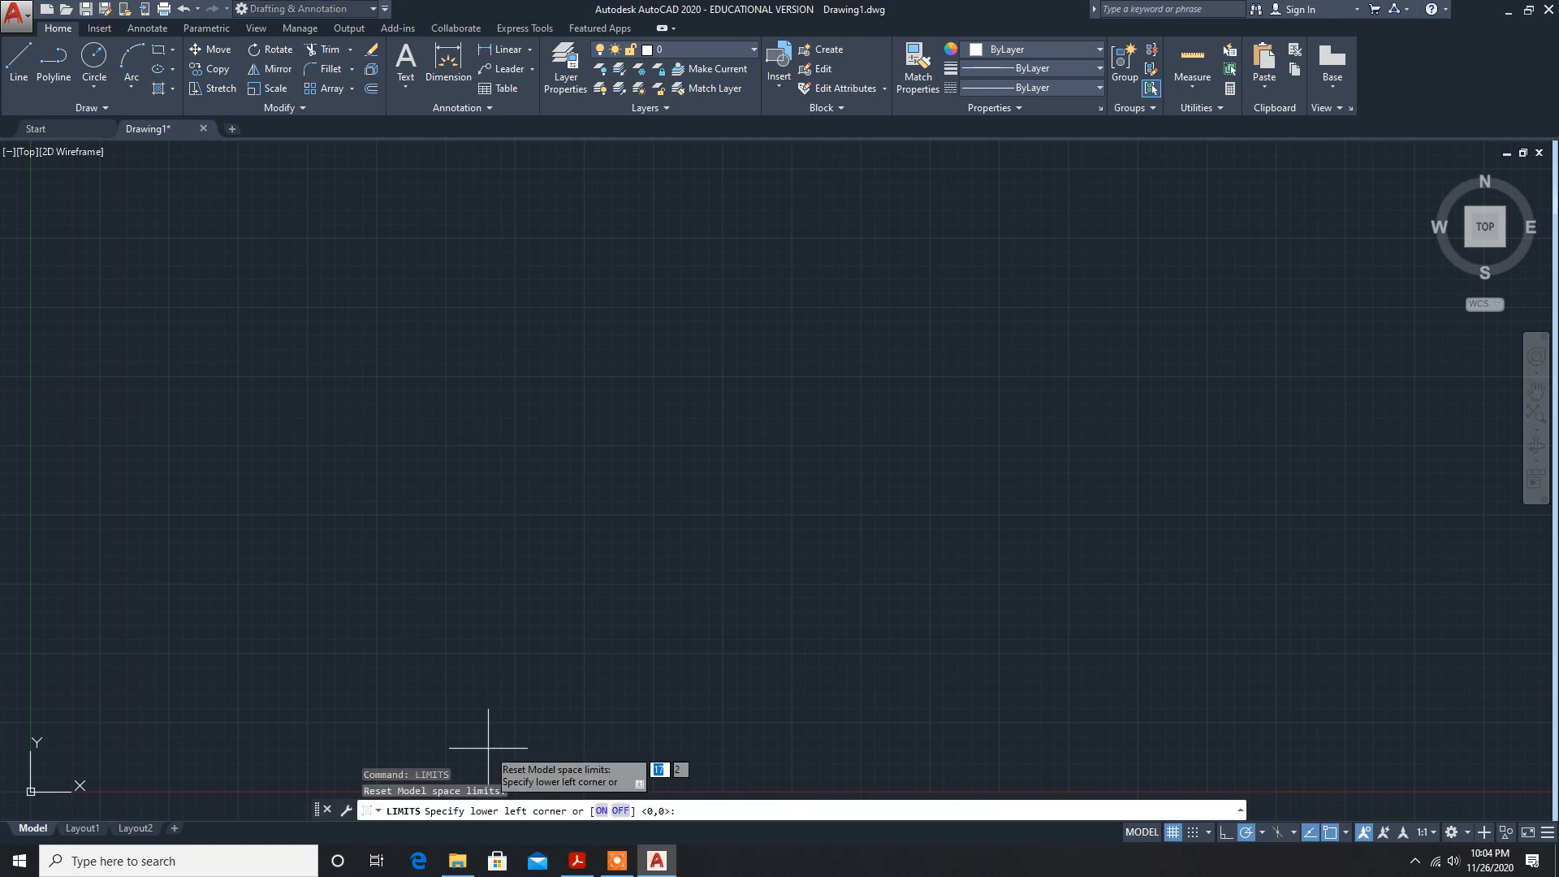
{"action": "key", "text": "Return"}
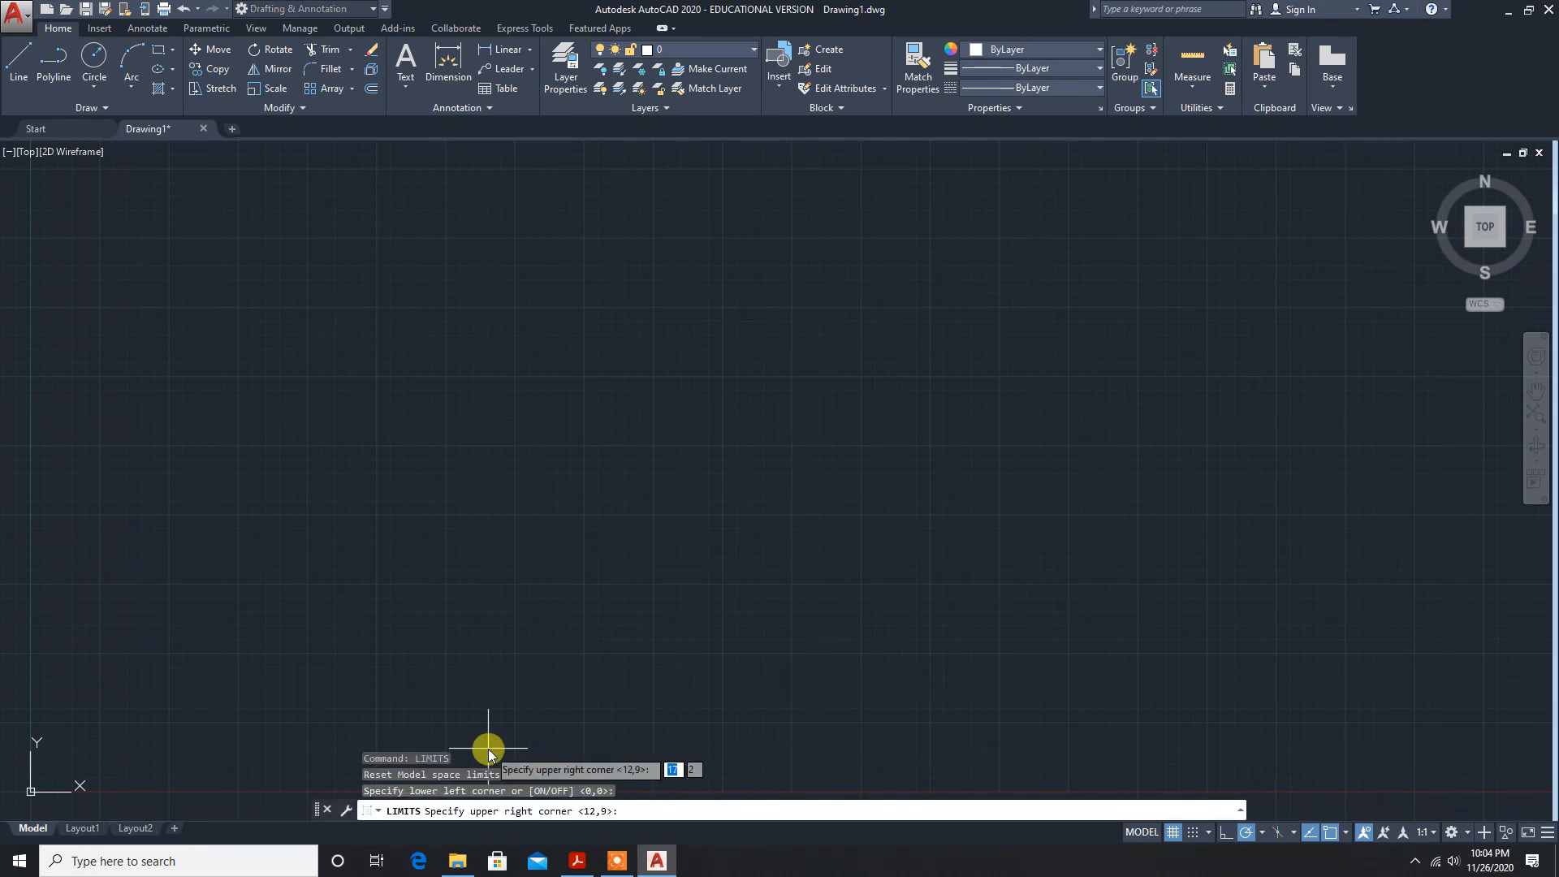
{"action": "type", "text": "297,"}
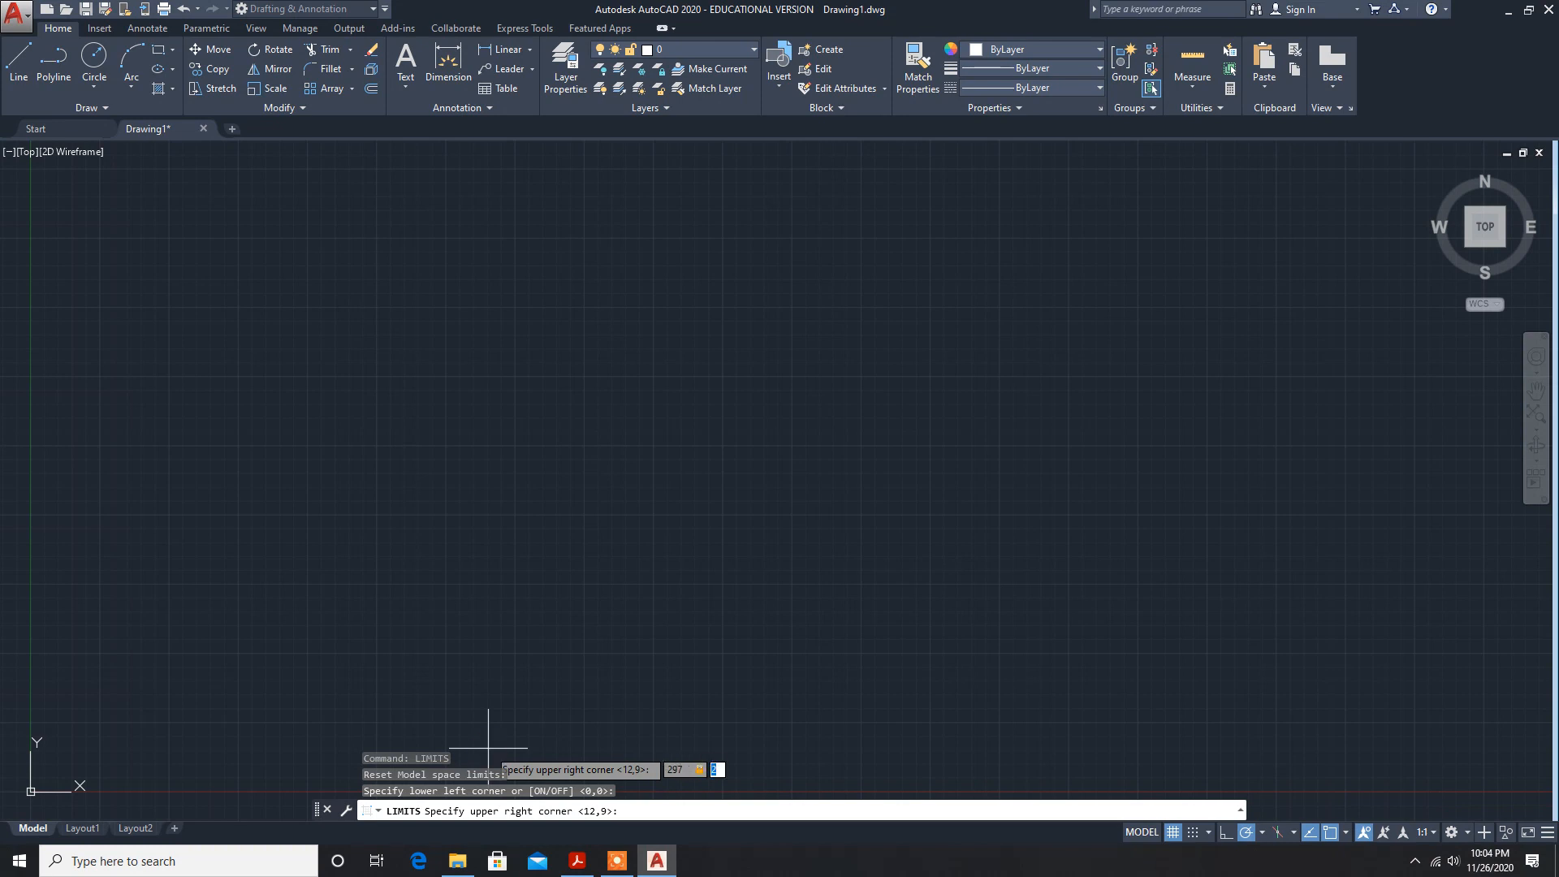
{"action": "type", "text": "210"}
{"action": "key", "text": "Return"}
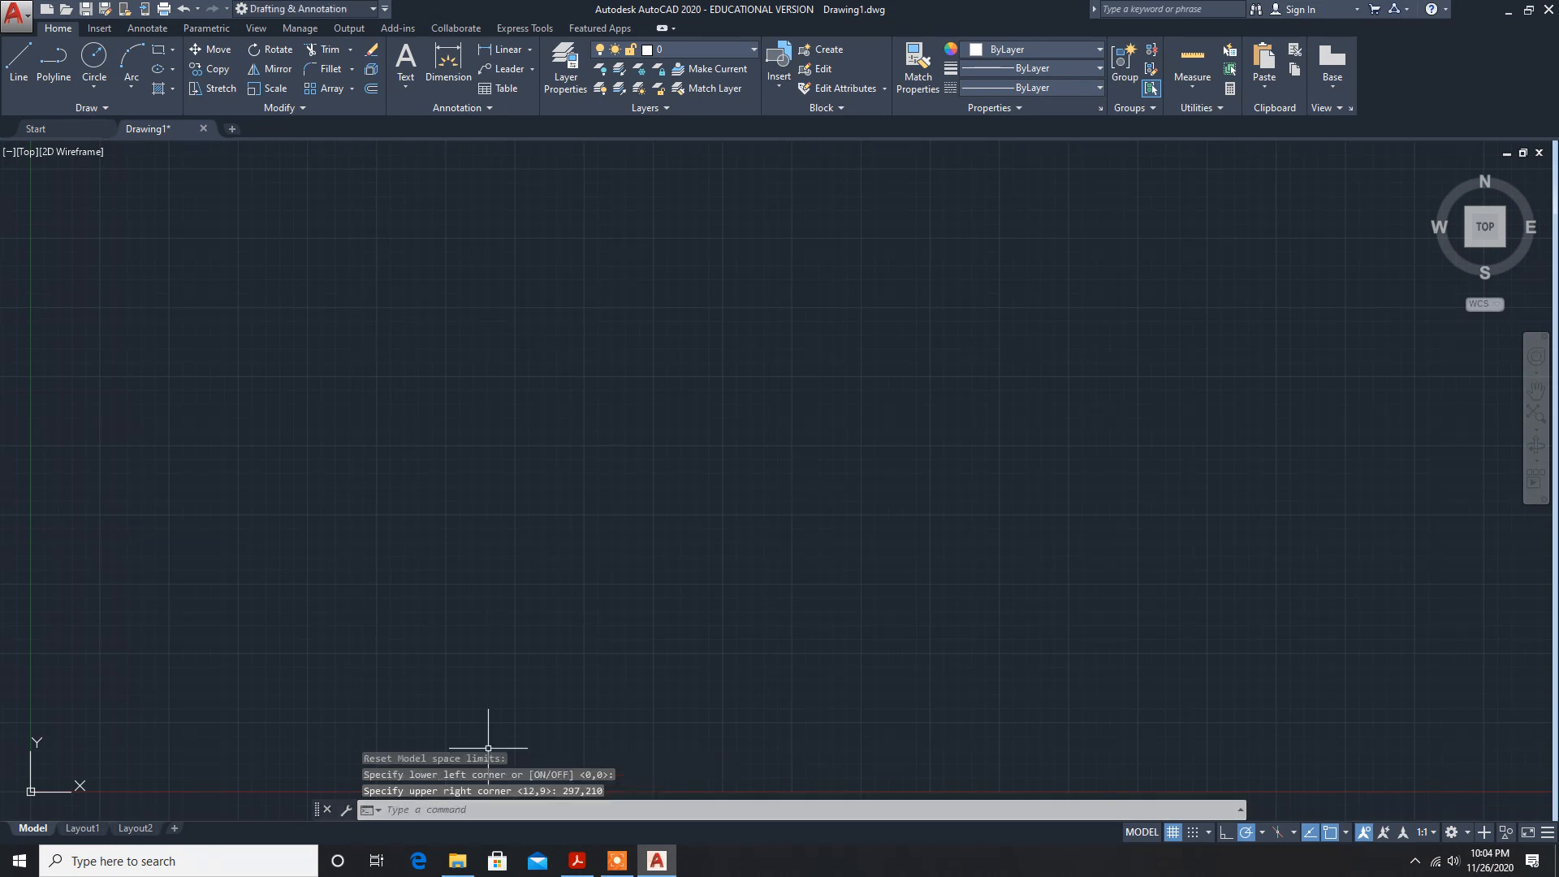
Zoom the view to All so it fits the whole drawing limits
{"action": "type", "text": "zoo"}
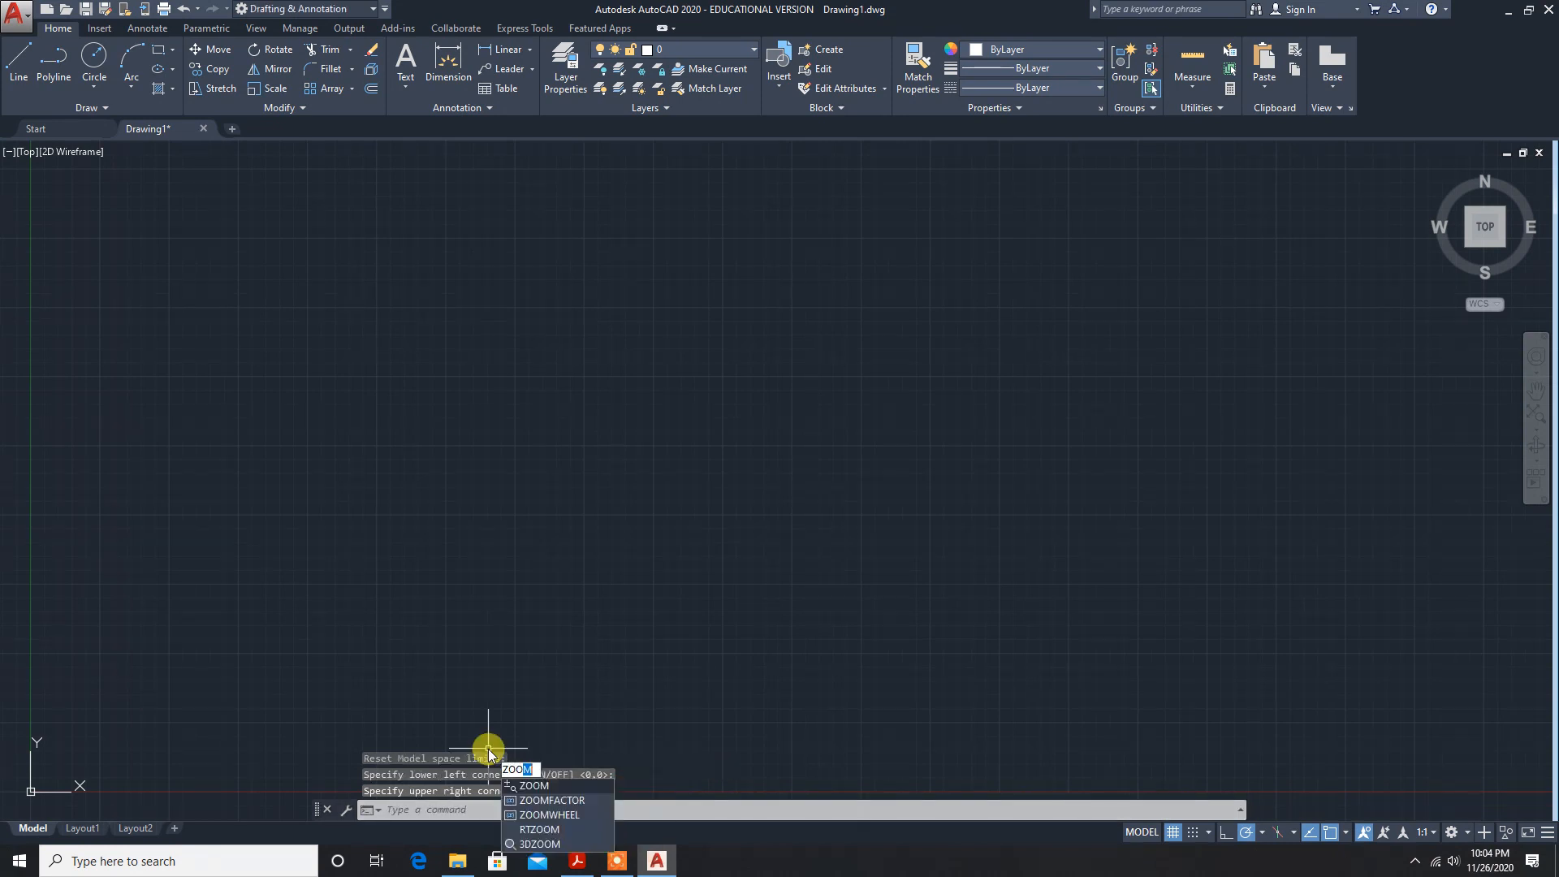
{"action": "key", "text": "Return"}
{"action": "type", "text": "a"}
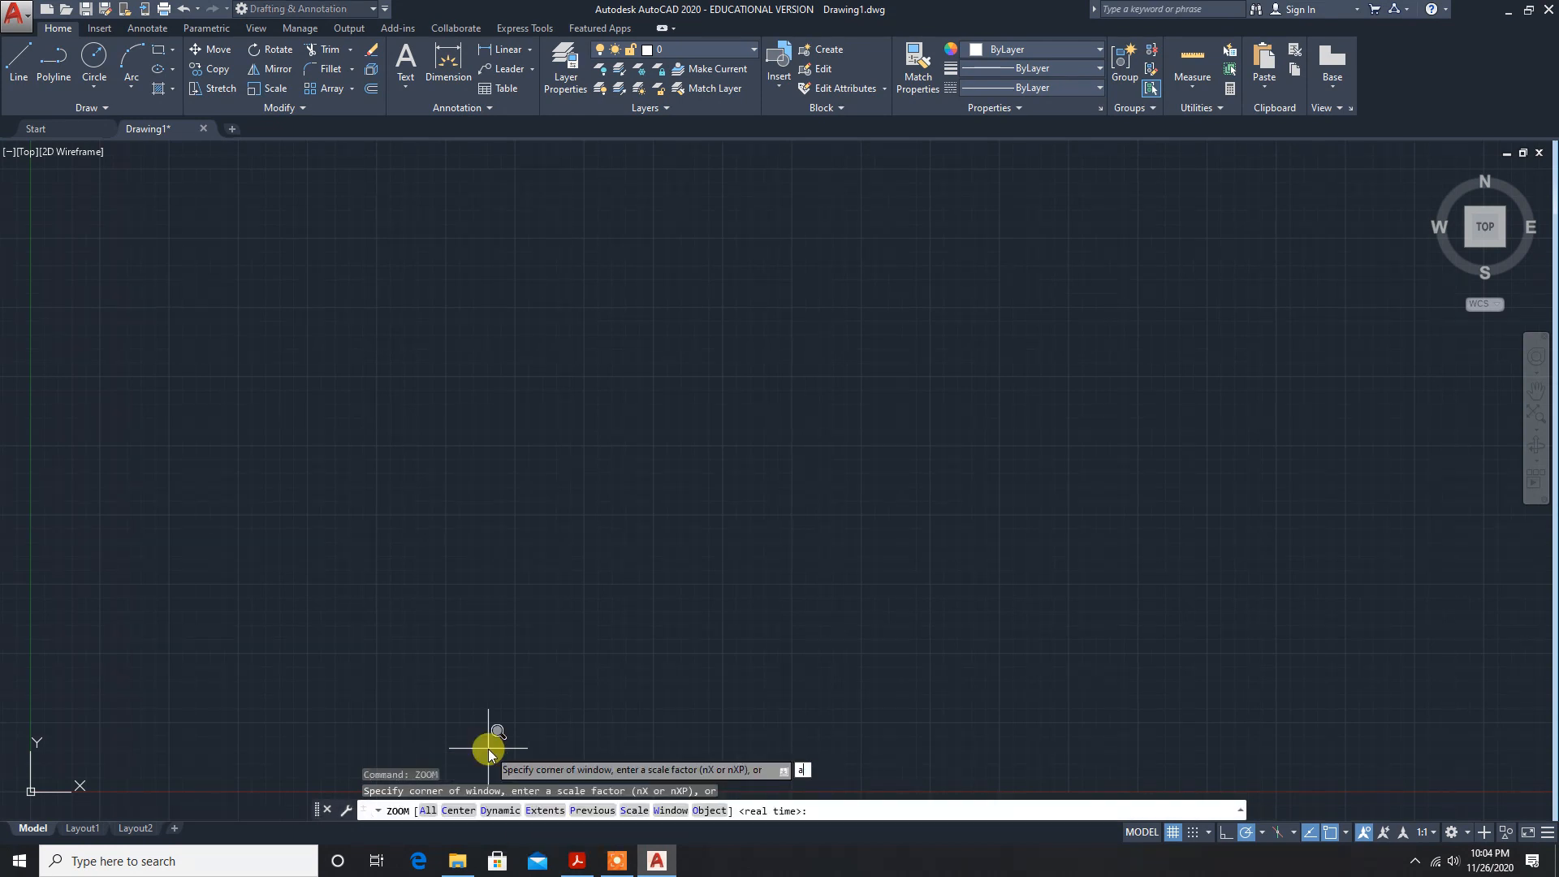
{"action": "key", "text": "Return"}
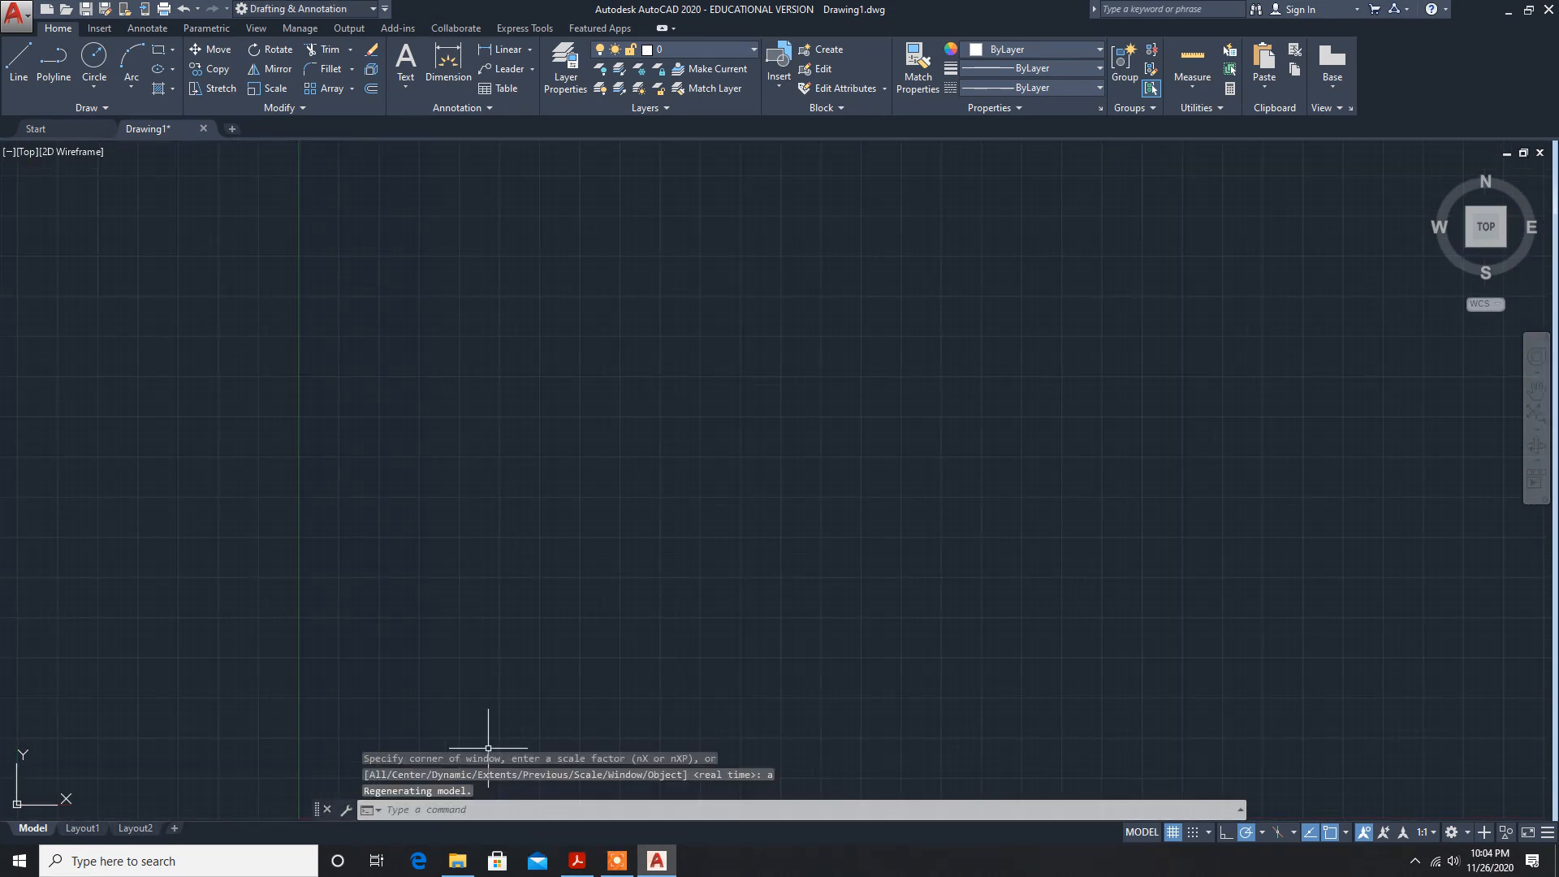
Draw a rectangle 50 mm wide and 60 mm high near the middle of the drawing area
{"action": "left_click", "coordinate": [172, 52]}
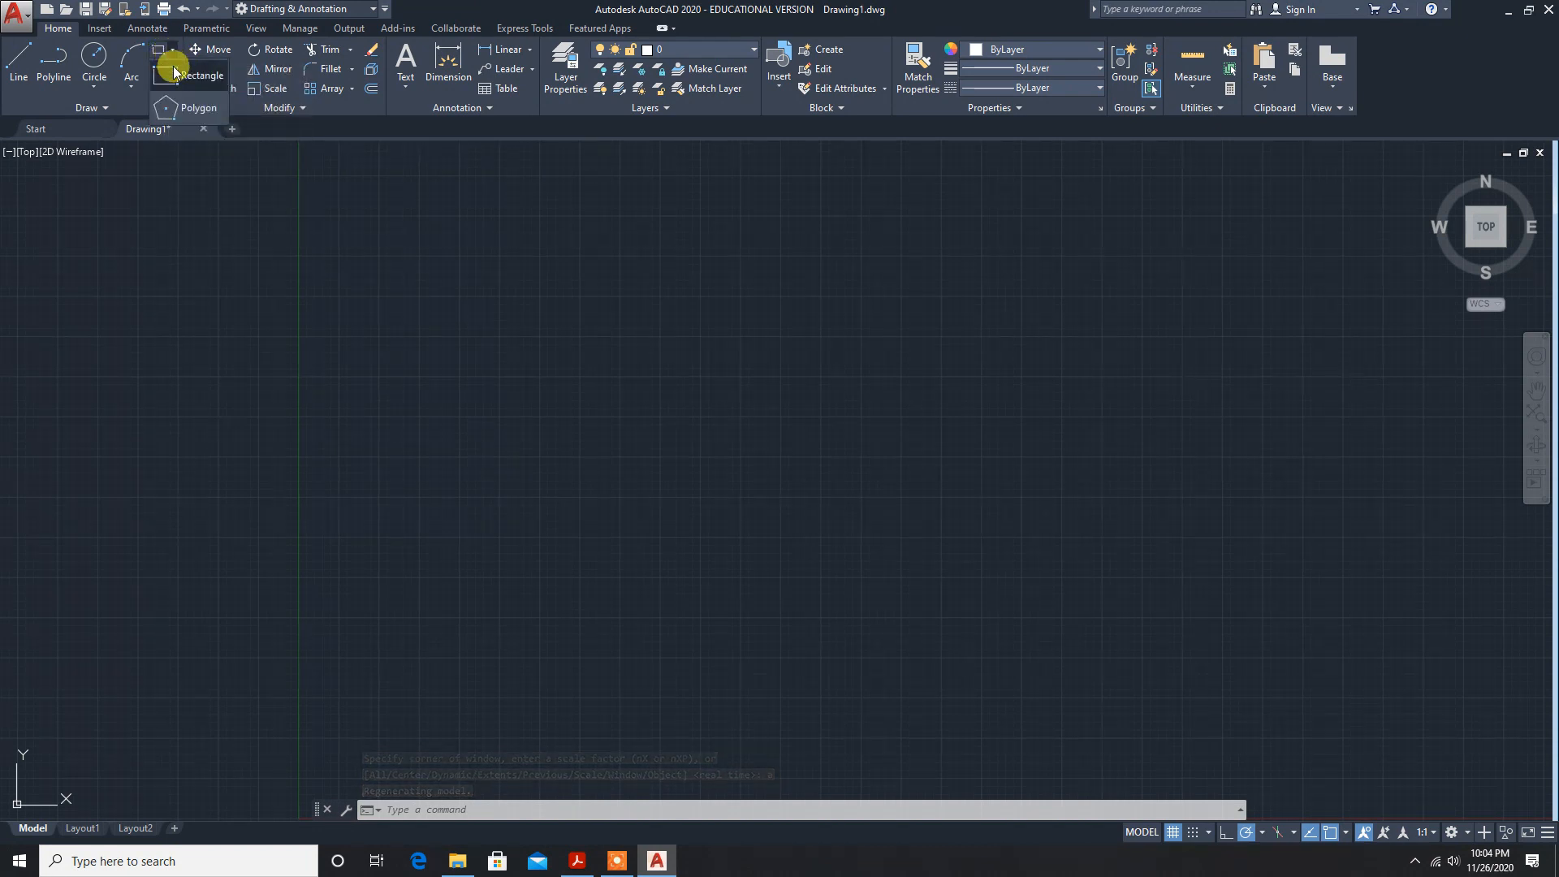
{"action": "left_click", "coordinate": [178, 82]}
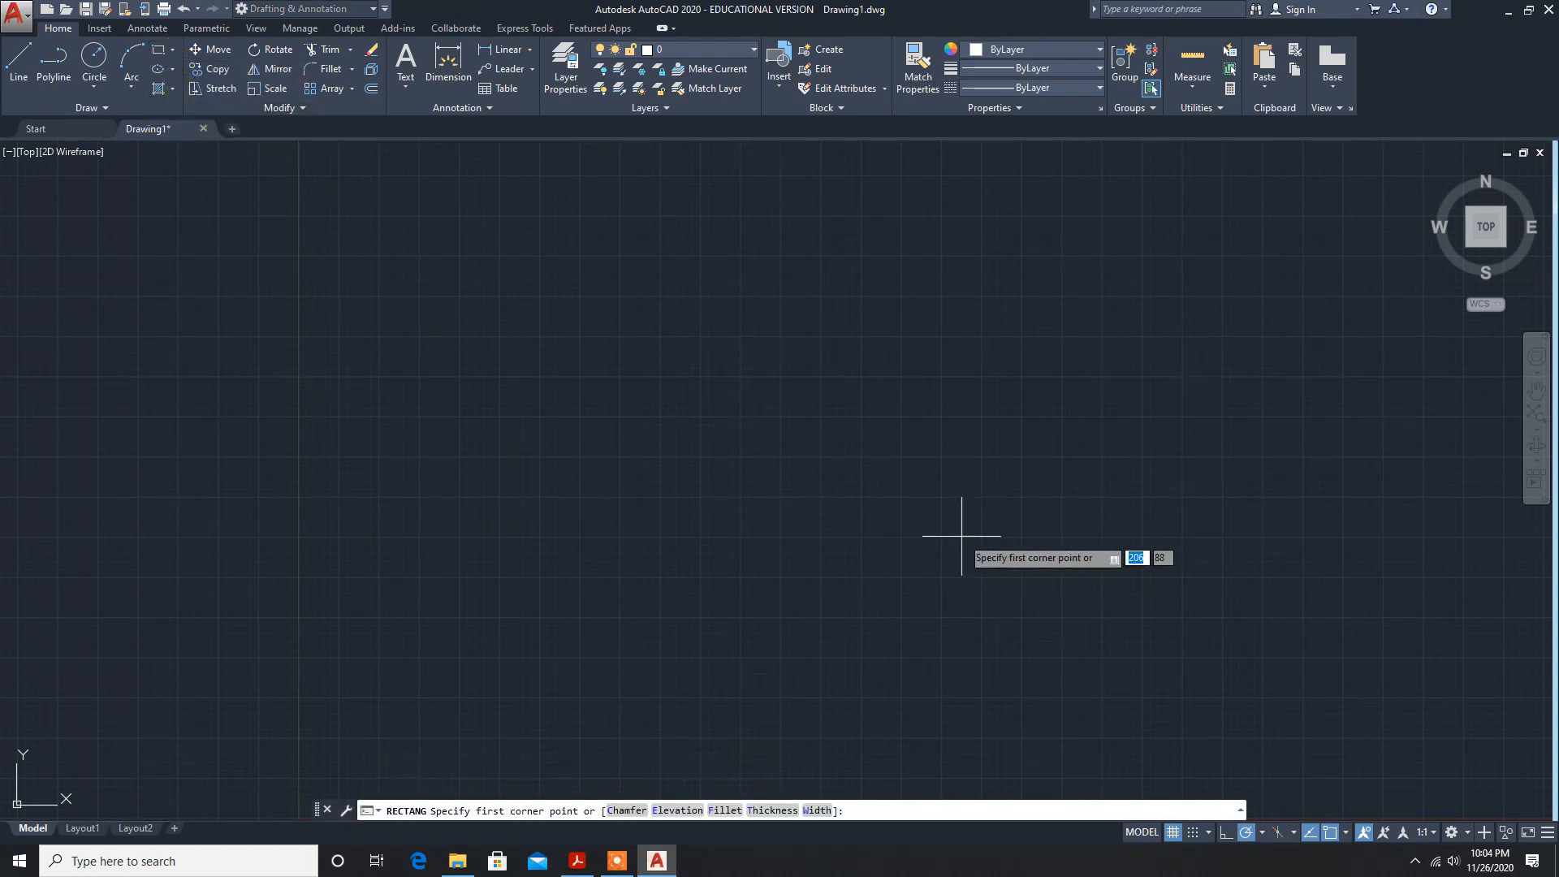
{"action": "left_click", "coordinate": [622, 498]}
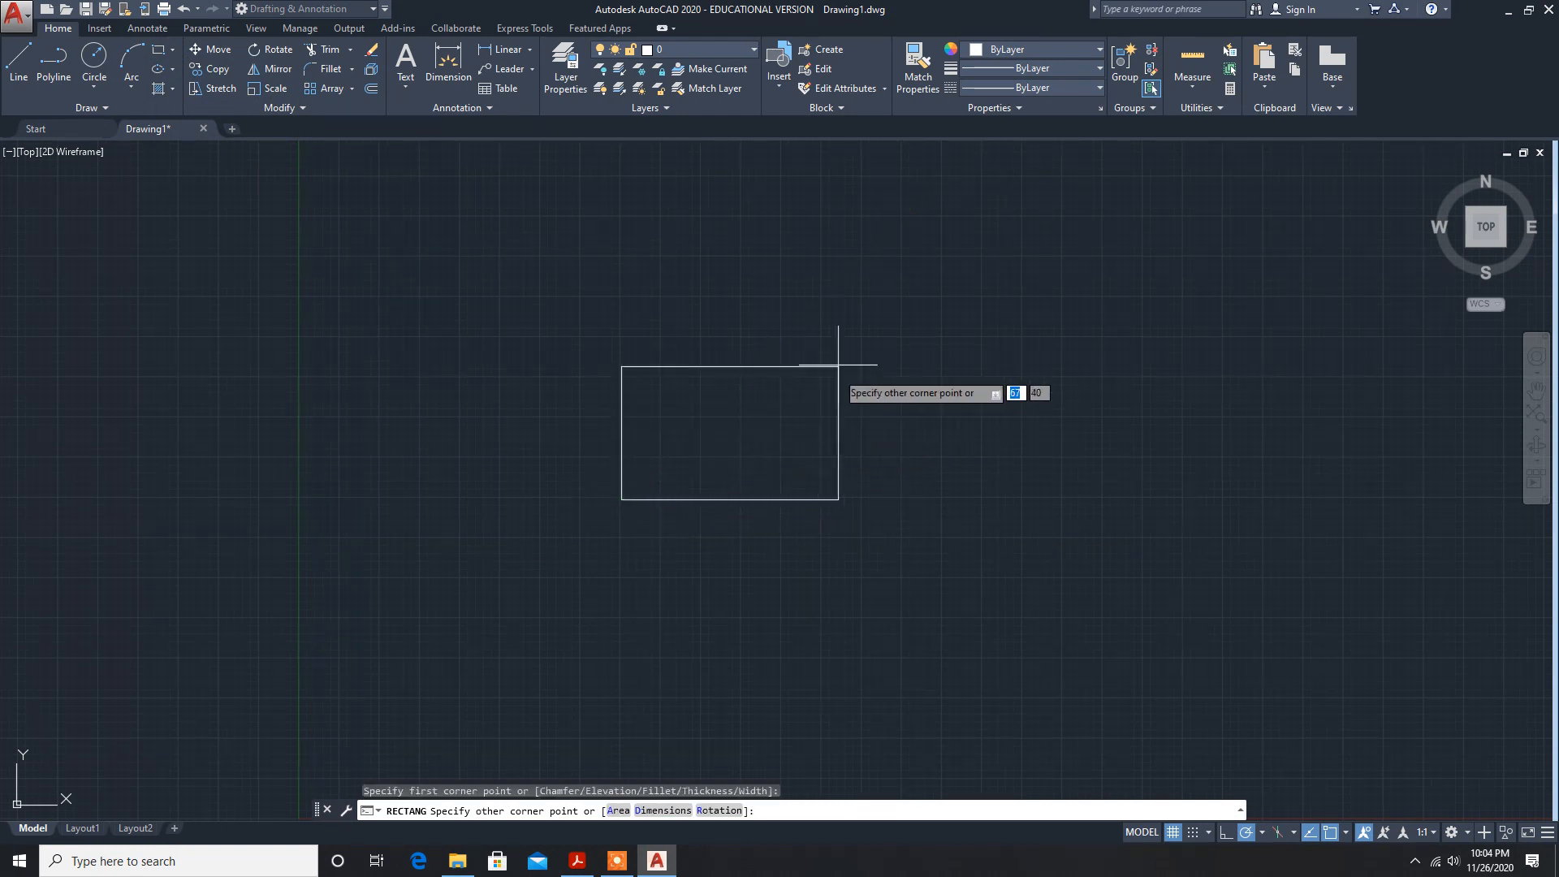
{"action": "type", "text": "50"}
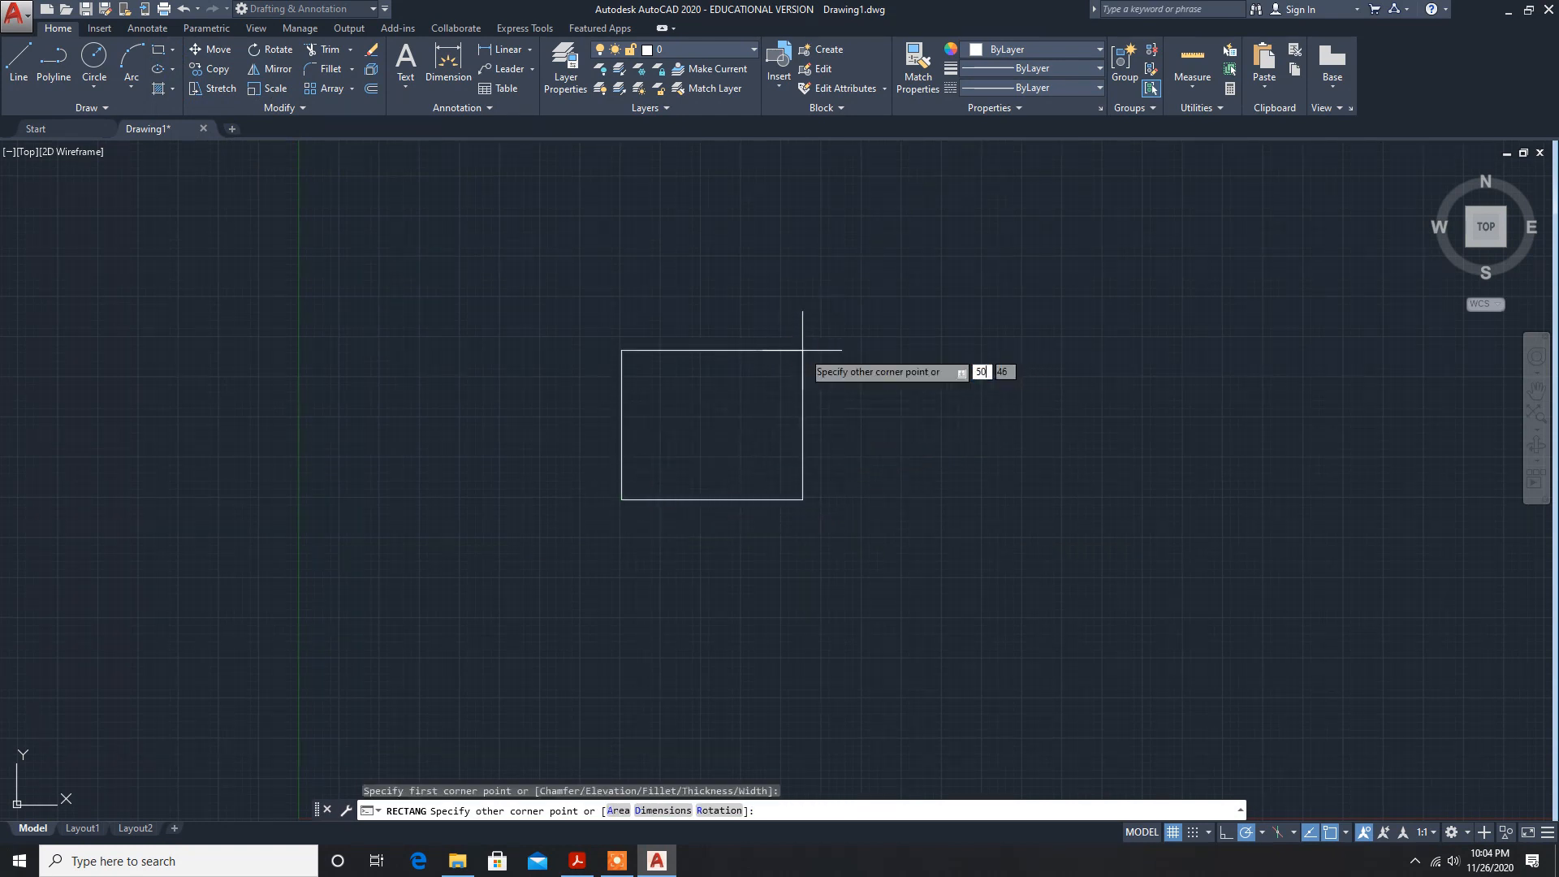
{"action": "key", "text": "Tab"}
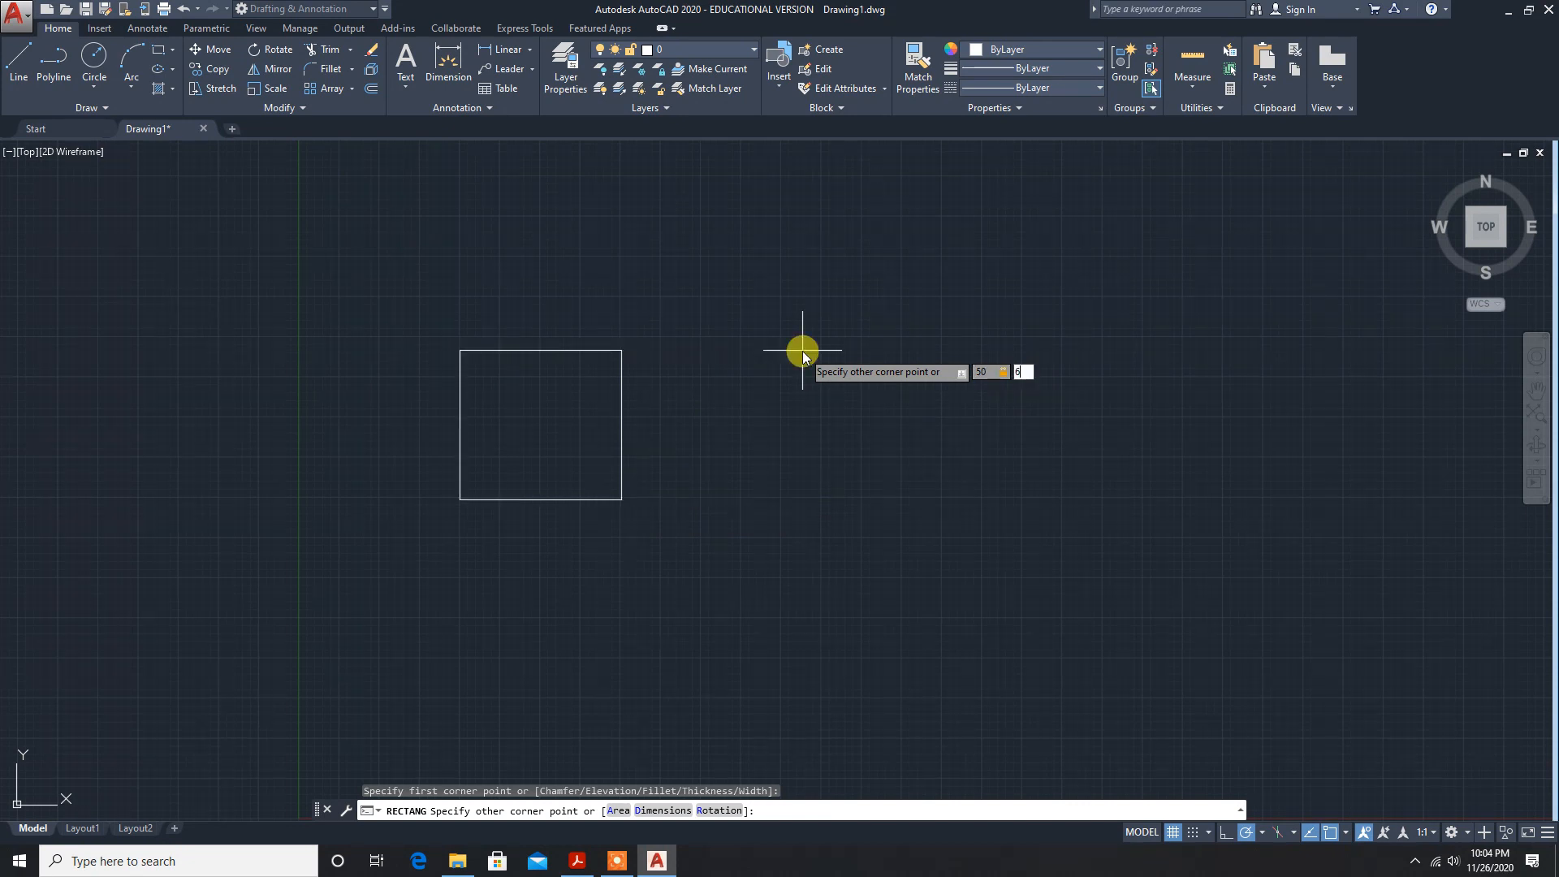
{"action": "key", "text": "Return"}
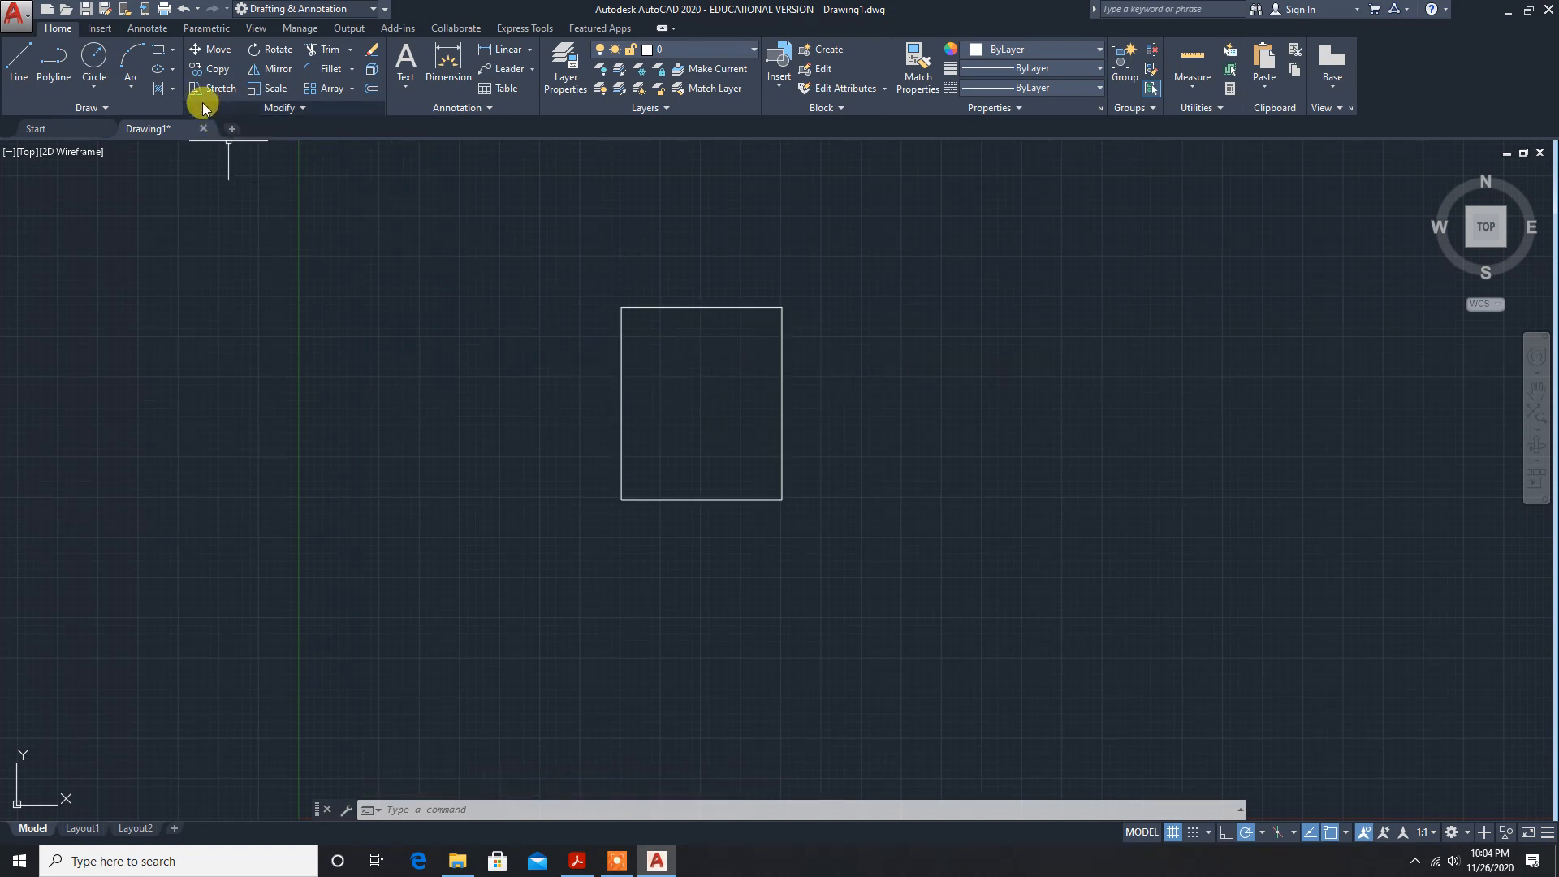
Draw a three-sided polygon by the Edge option with 30 mm sides, left of the rectangle with one corner pointing toward it
{"action": "left_click", "coordinate": [173, 52]}
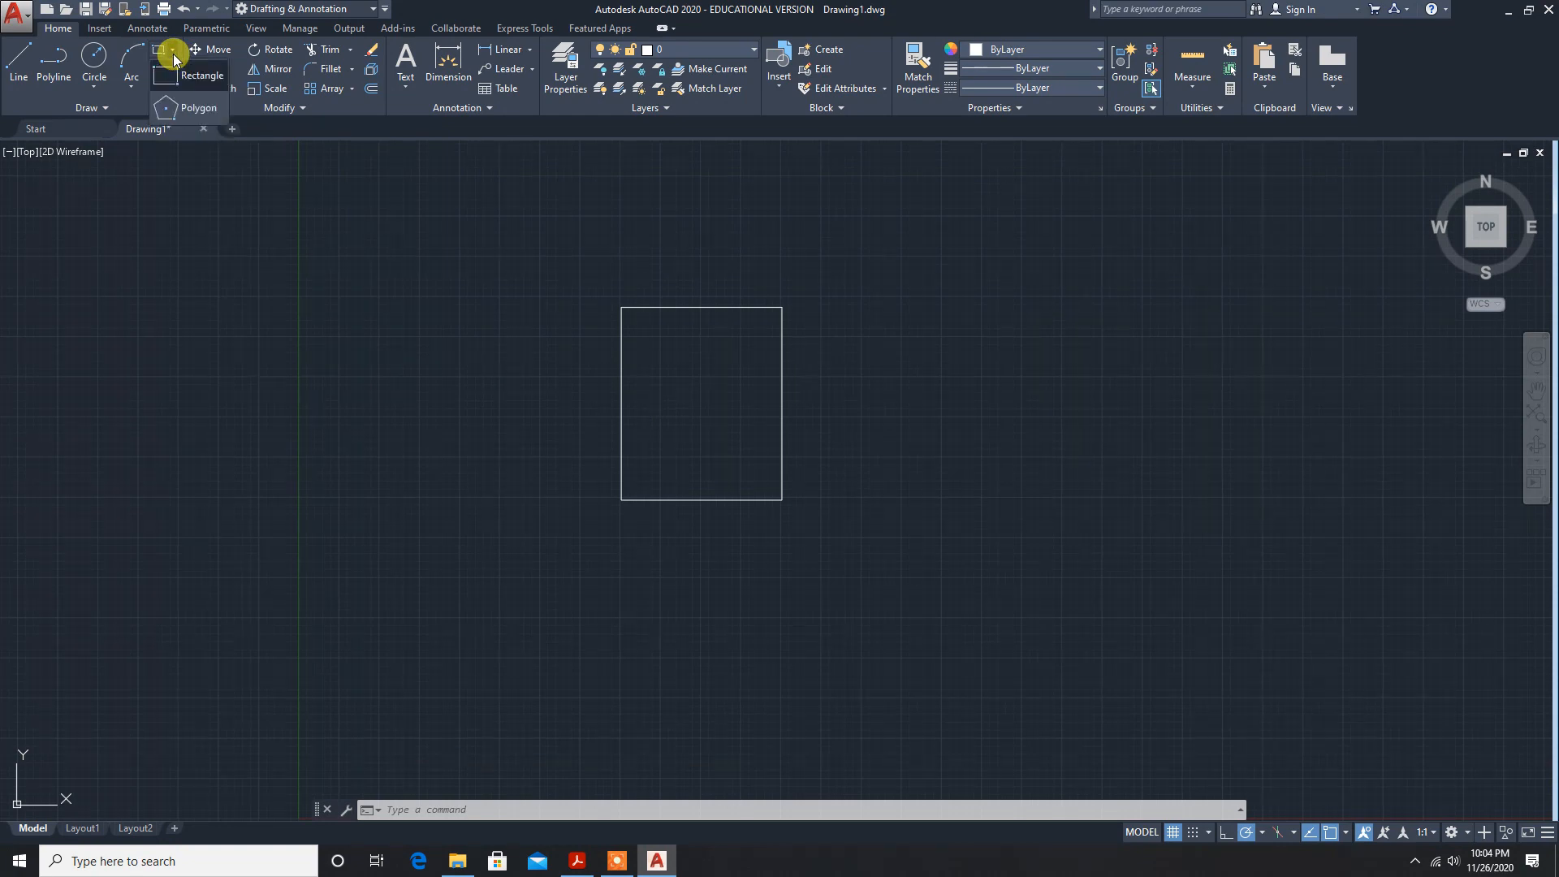
{"action": "left_click", "coordinate": [196, 111]}
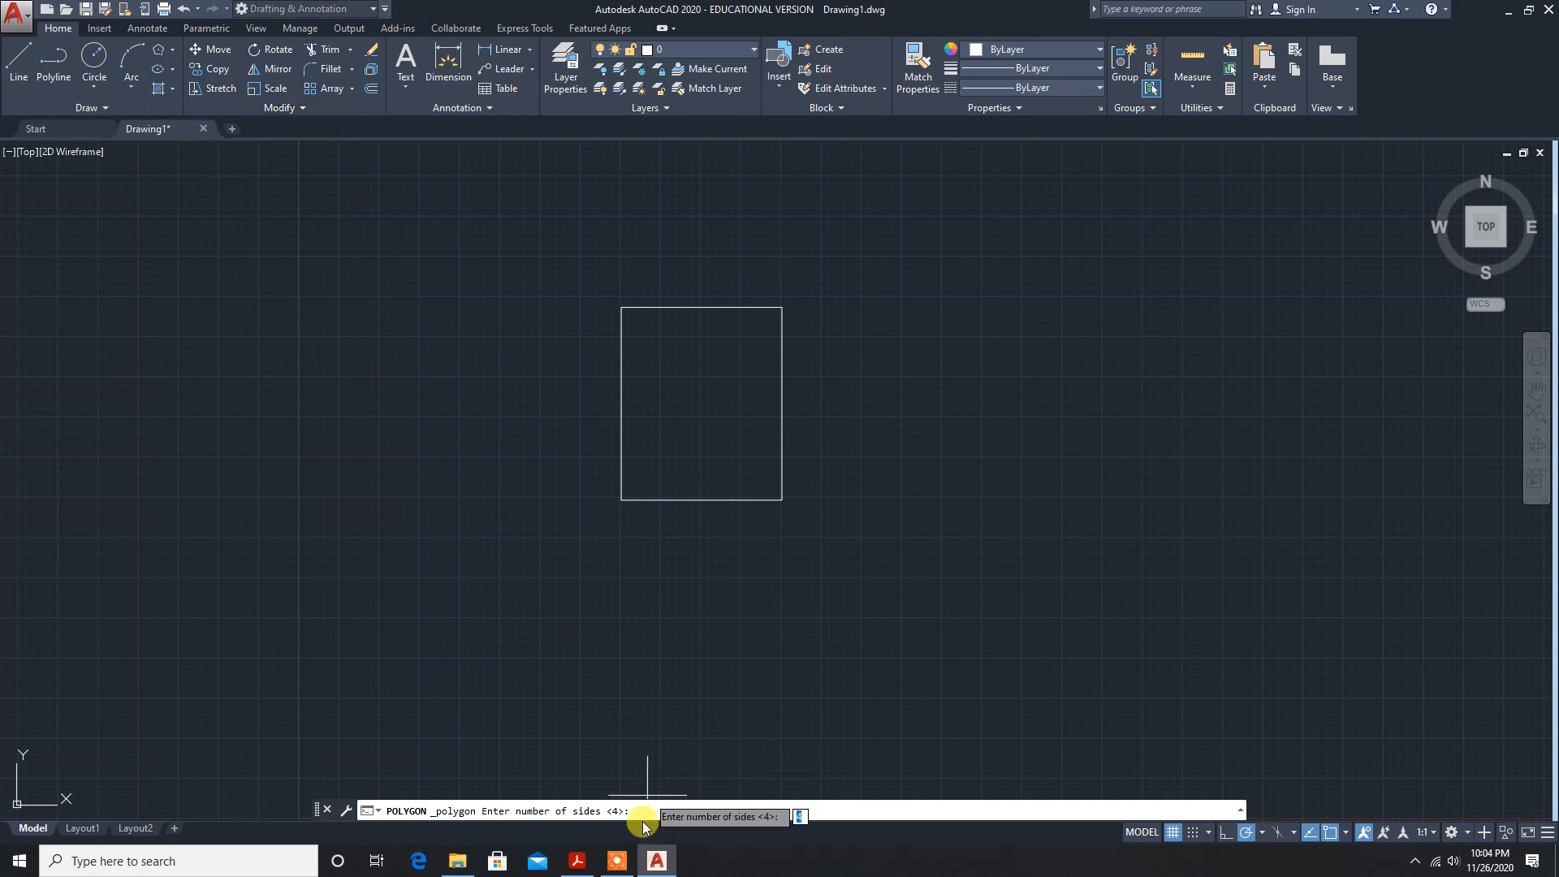
{"action": "type", "text": "3"}
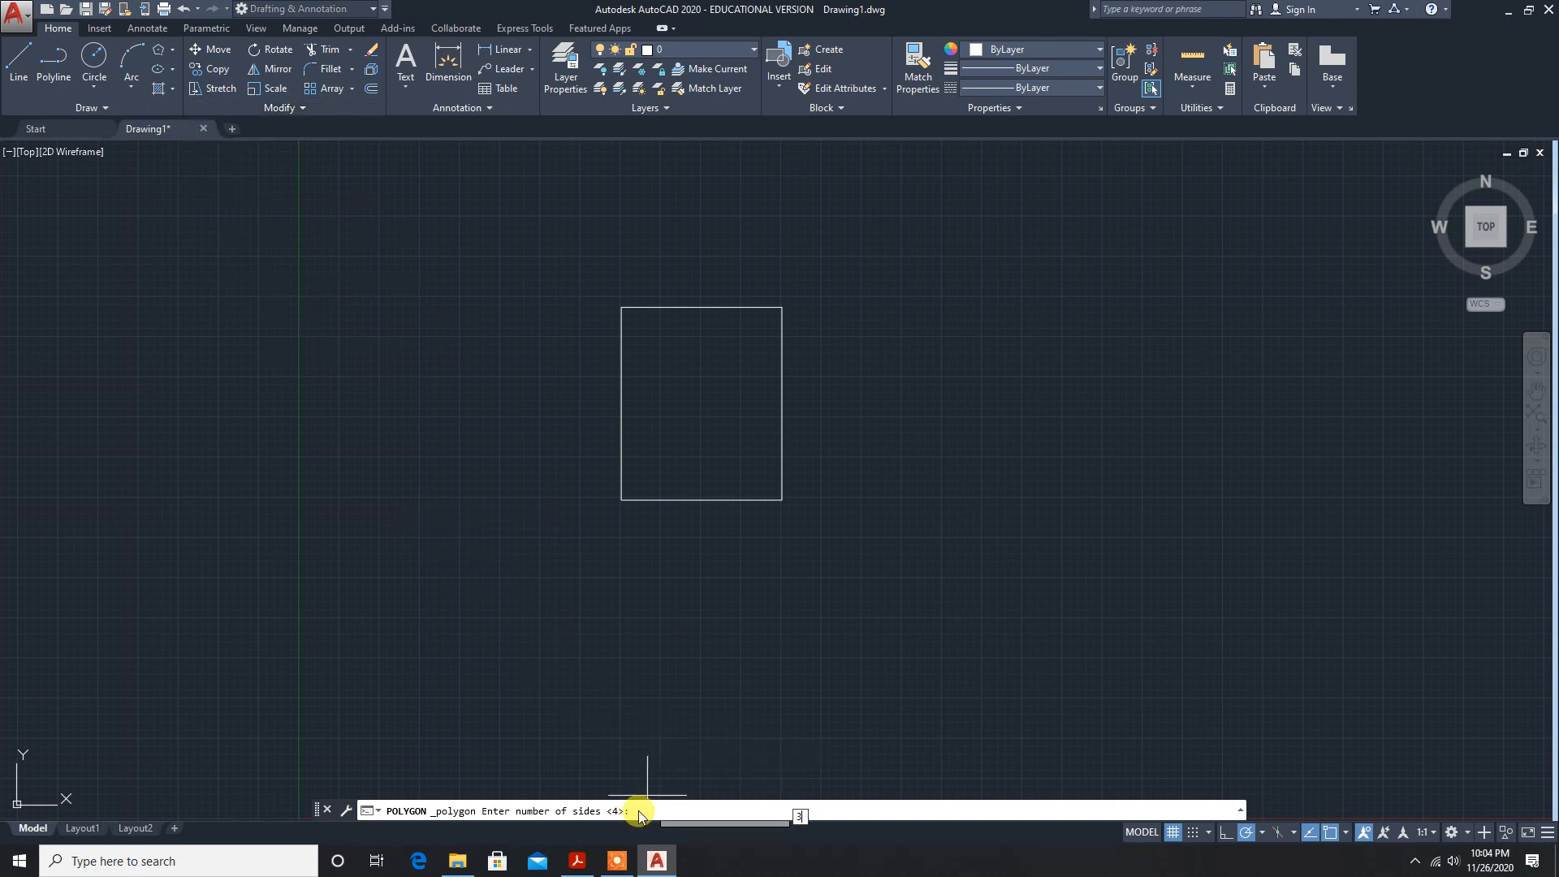
{"action": "key", "text": "Return"}
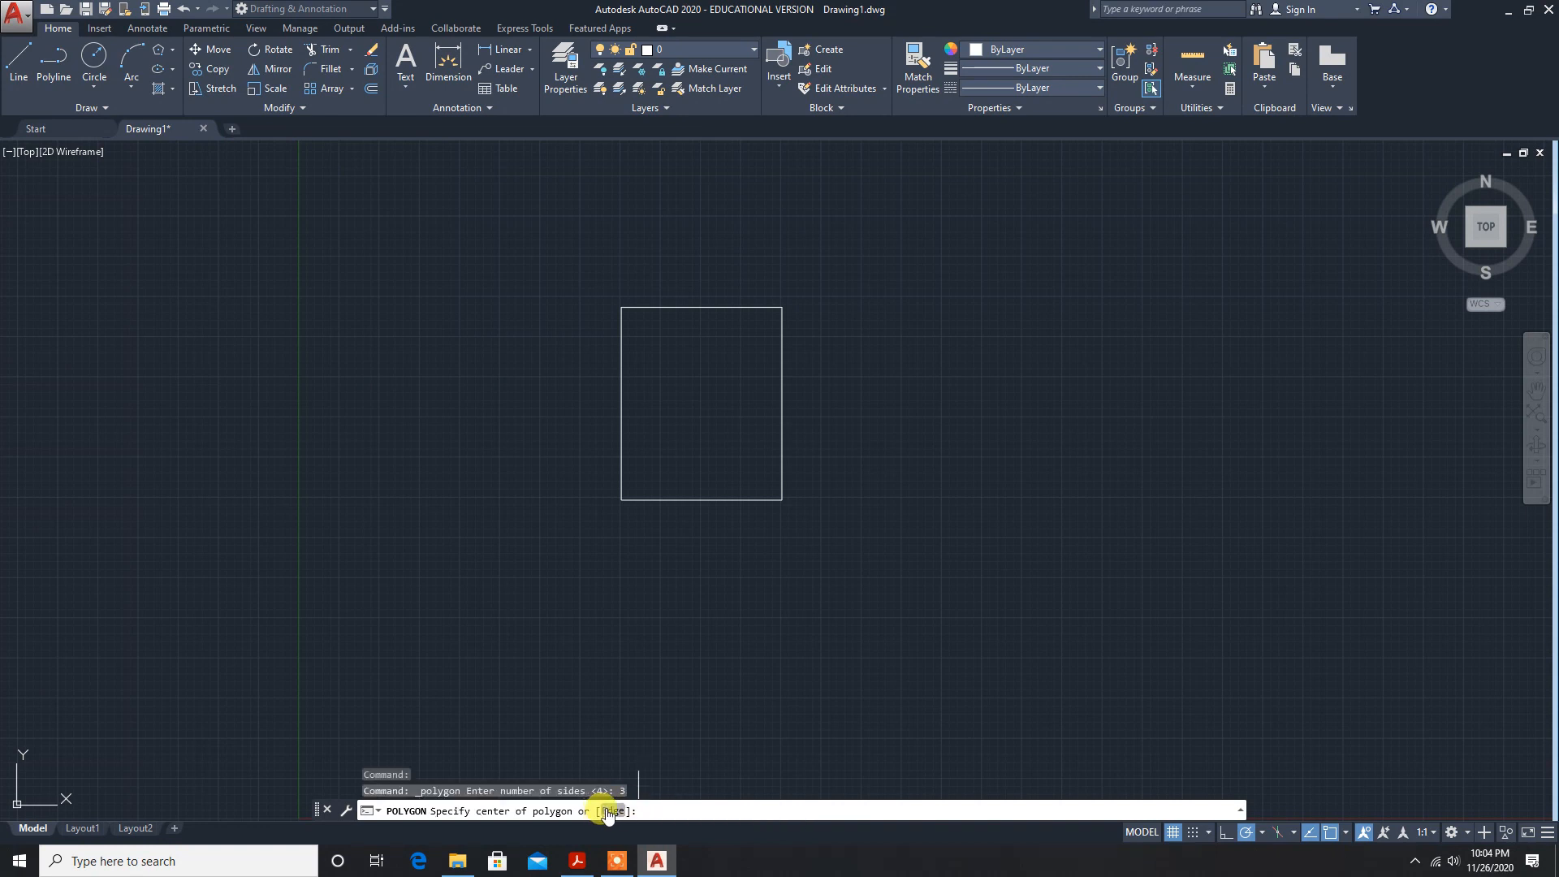
{"action": "left_click", "coordinate": [608, 811]}
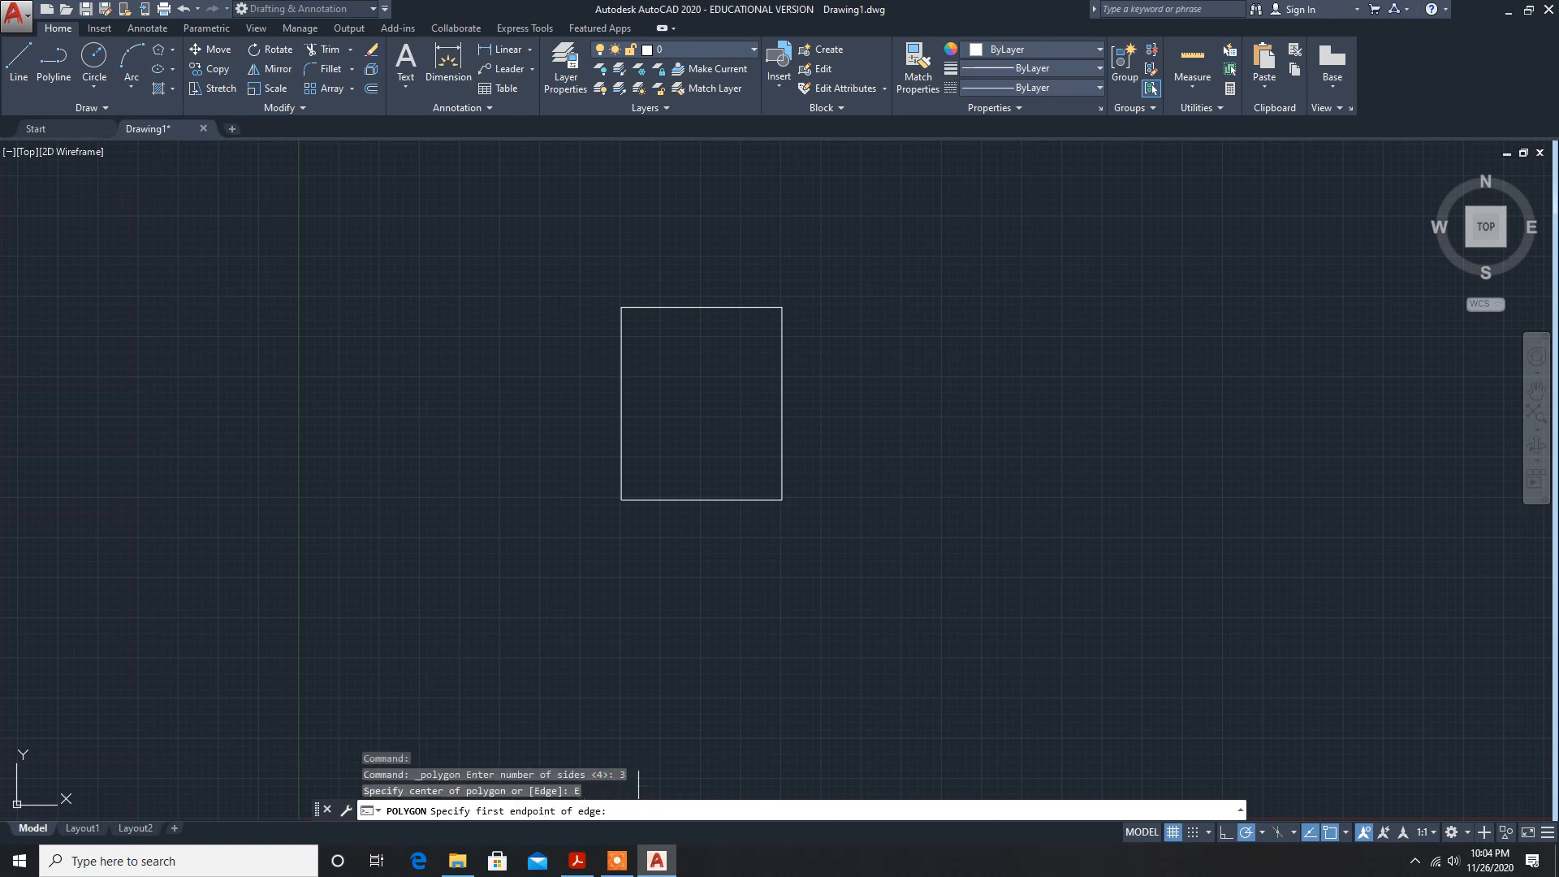
{"action": "left_click", "coordinate": [421, 402]}
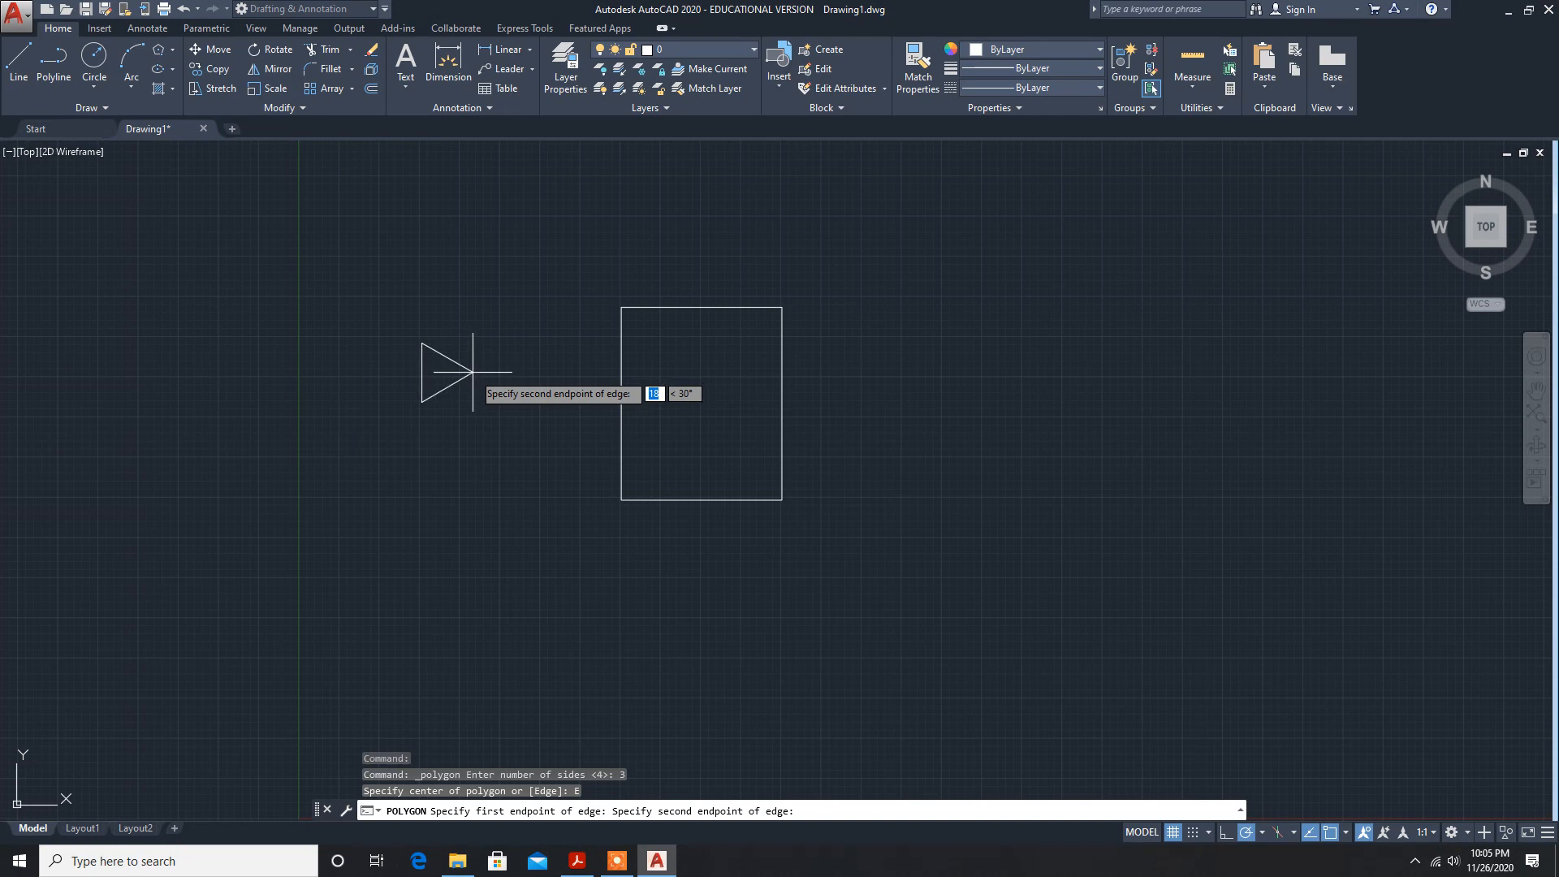
{"action": "type", "text": "30"}
{"action": "key", "text": "Return"}
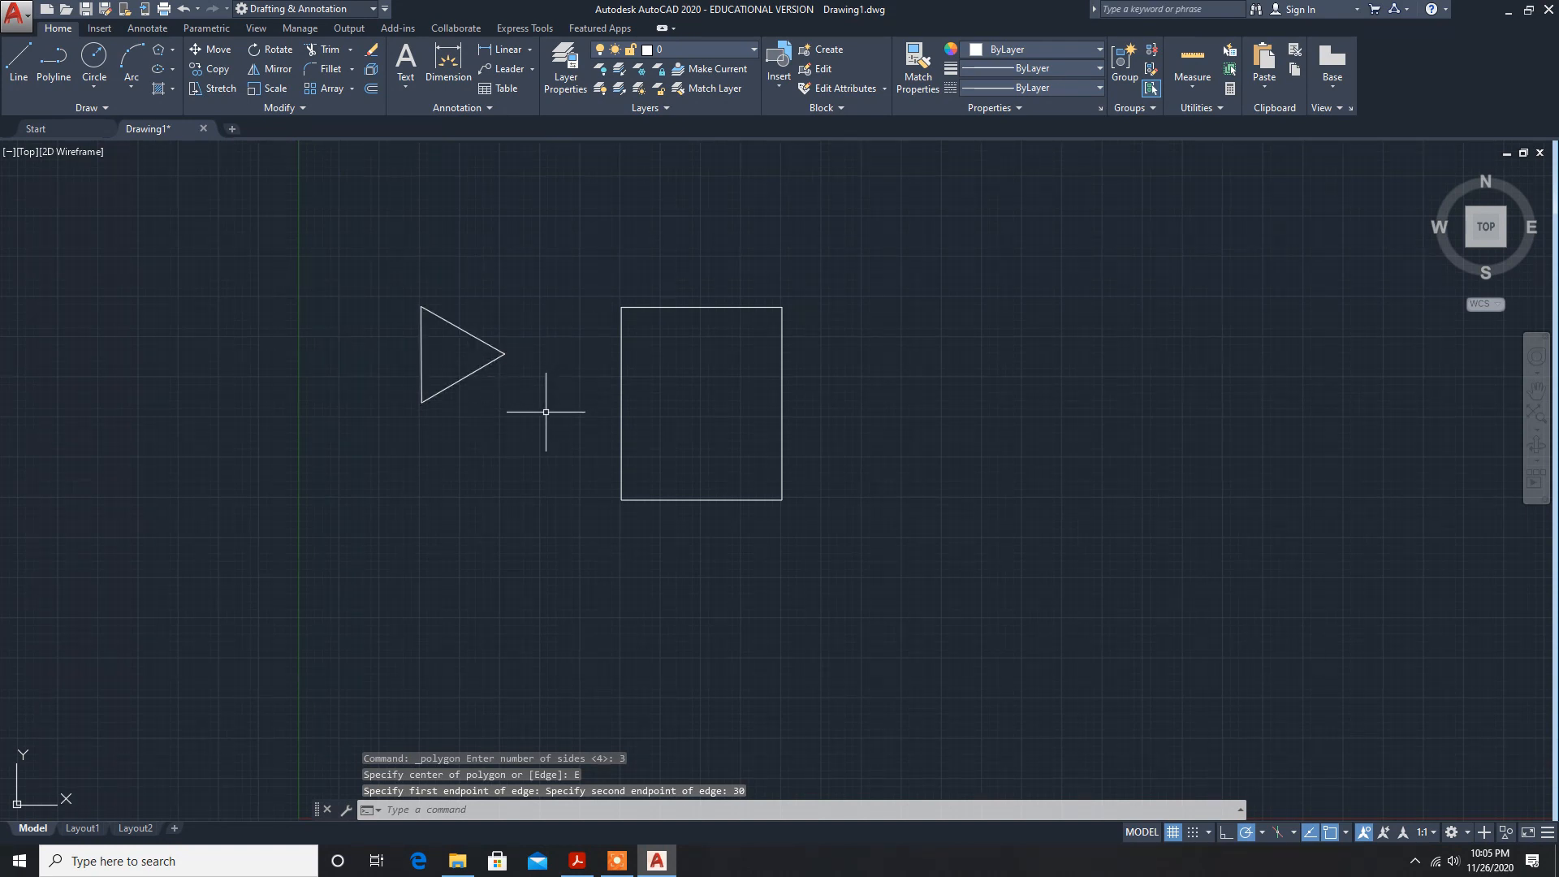
Draw a 20 mm horizontal line from the midpoint of the rectangle's left edge into the rectangle
{"action": "left_click", "coordinate": [12, 63]}
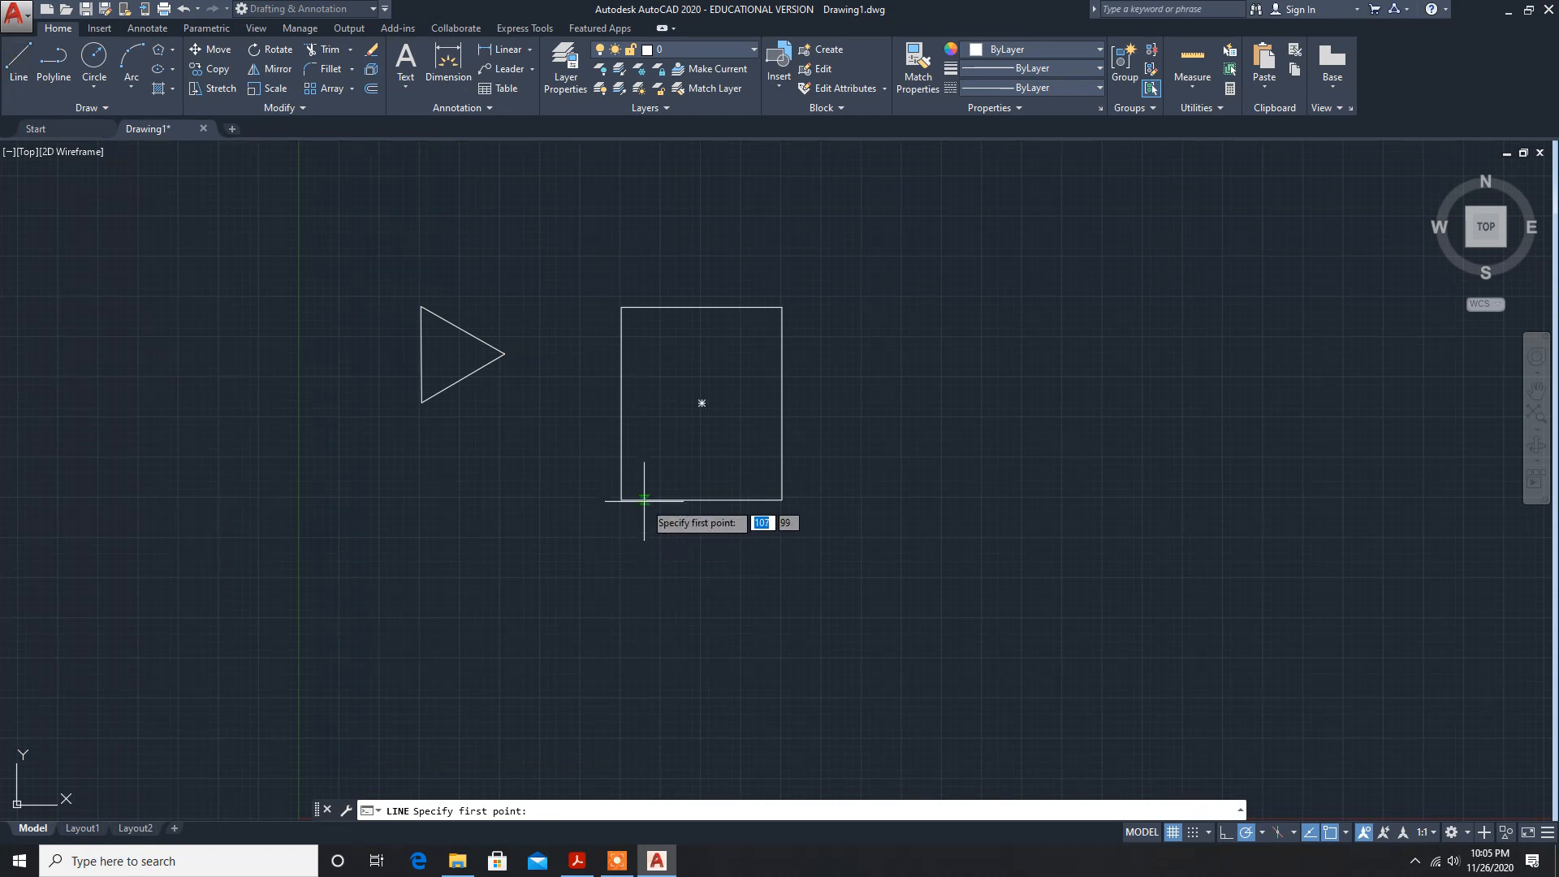
{"action": "left_click", "coordinate": [621, 403]}
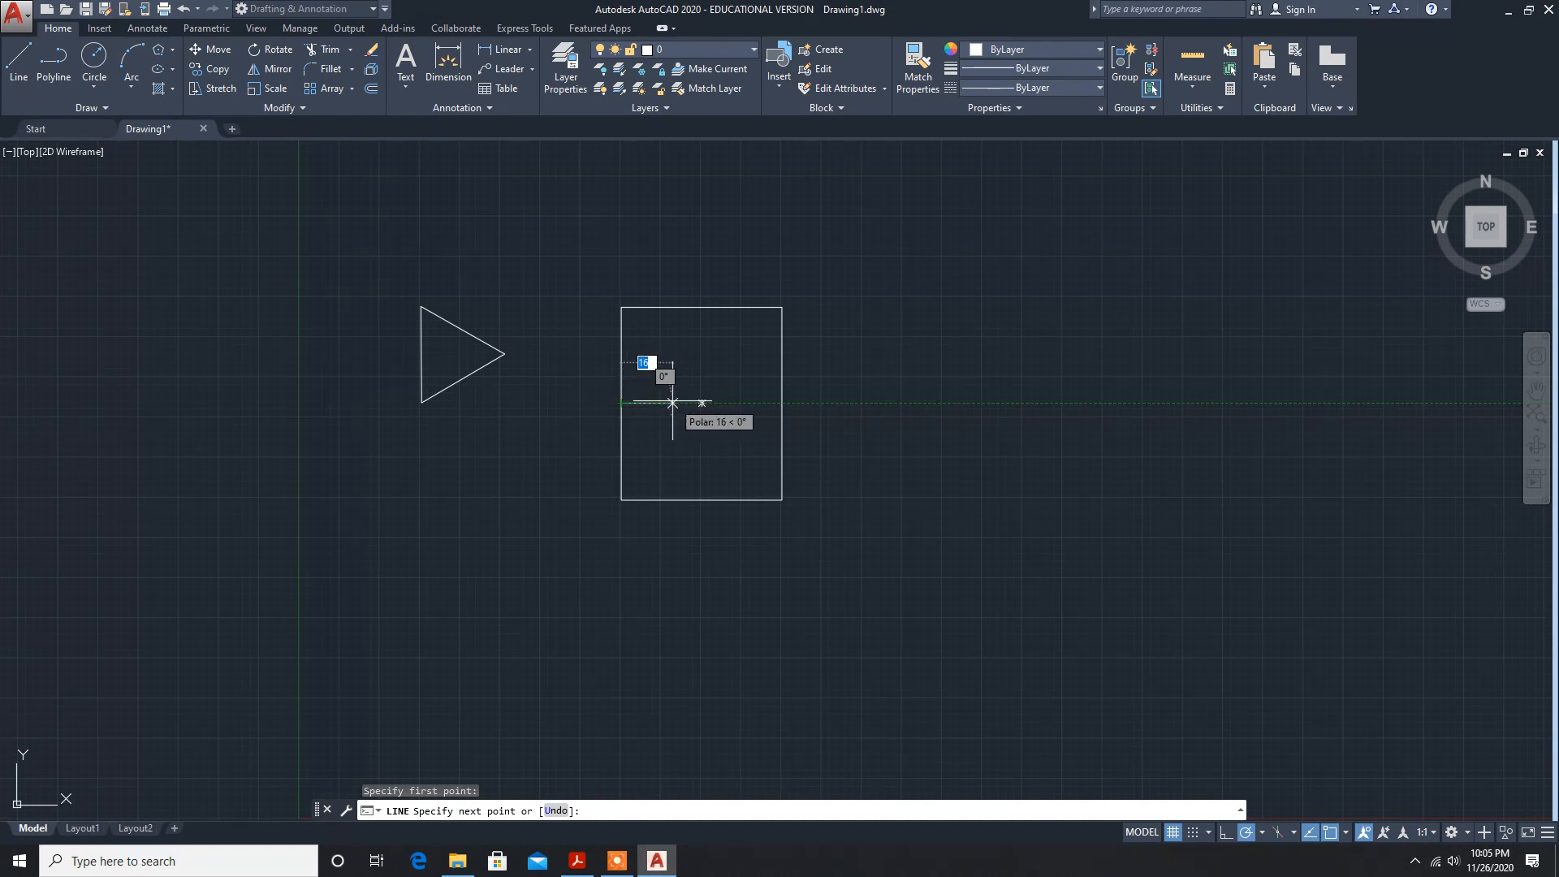
{"action": "type", "text": "20"}
{"action": "key", "text": "Return"}
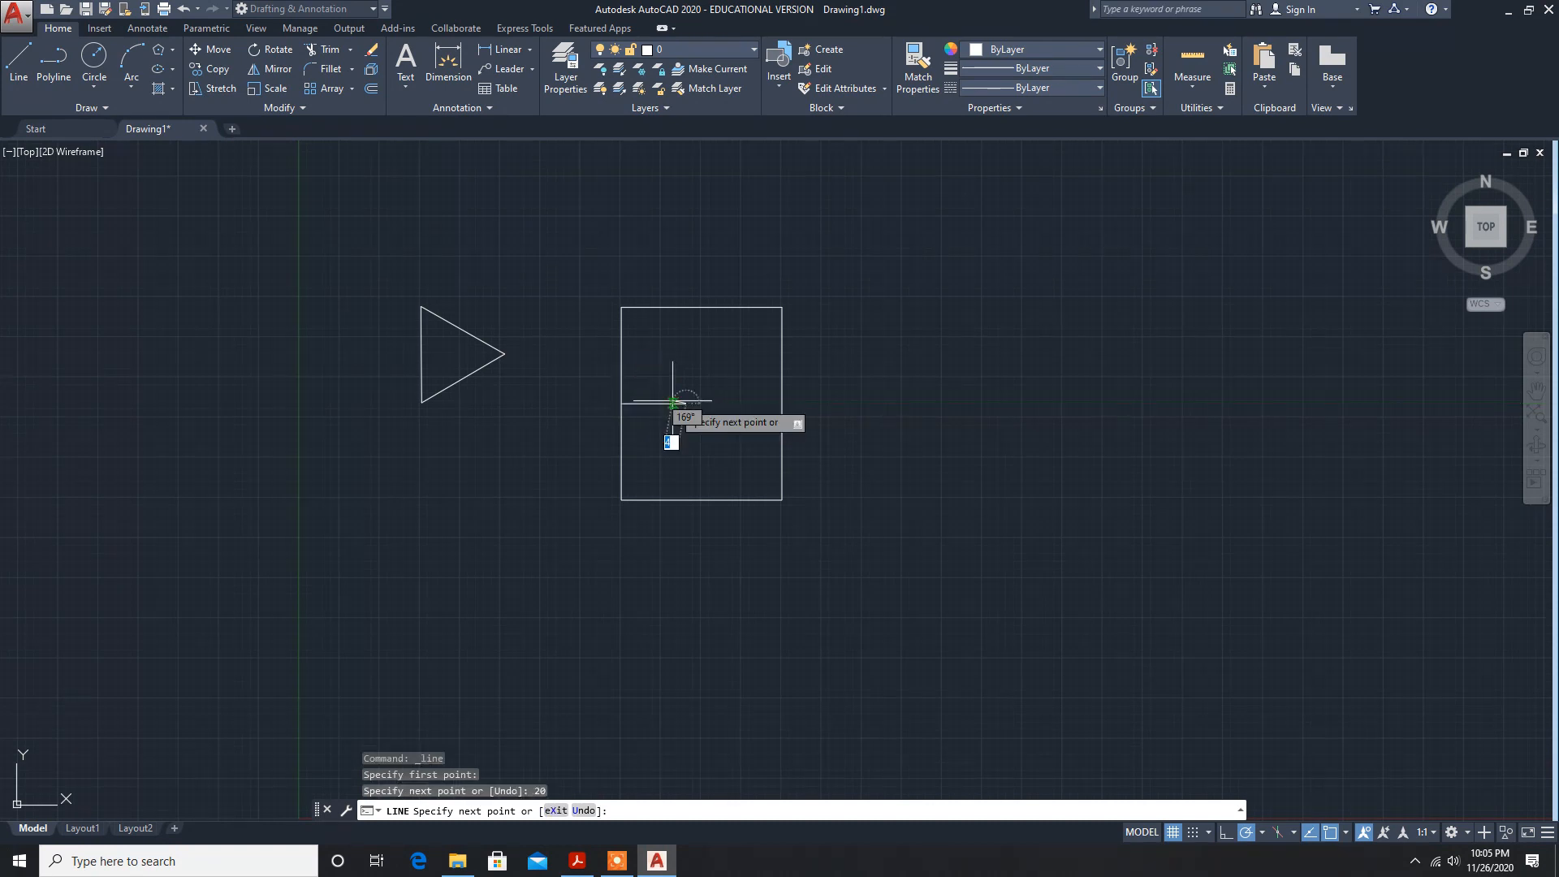
{"action": "key", "text": "Escape"}
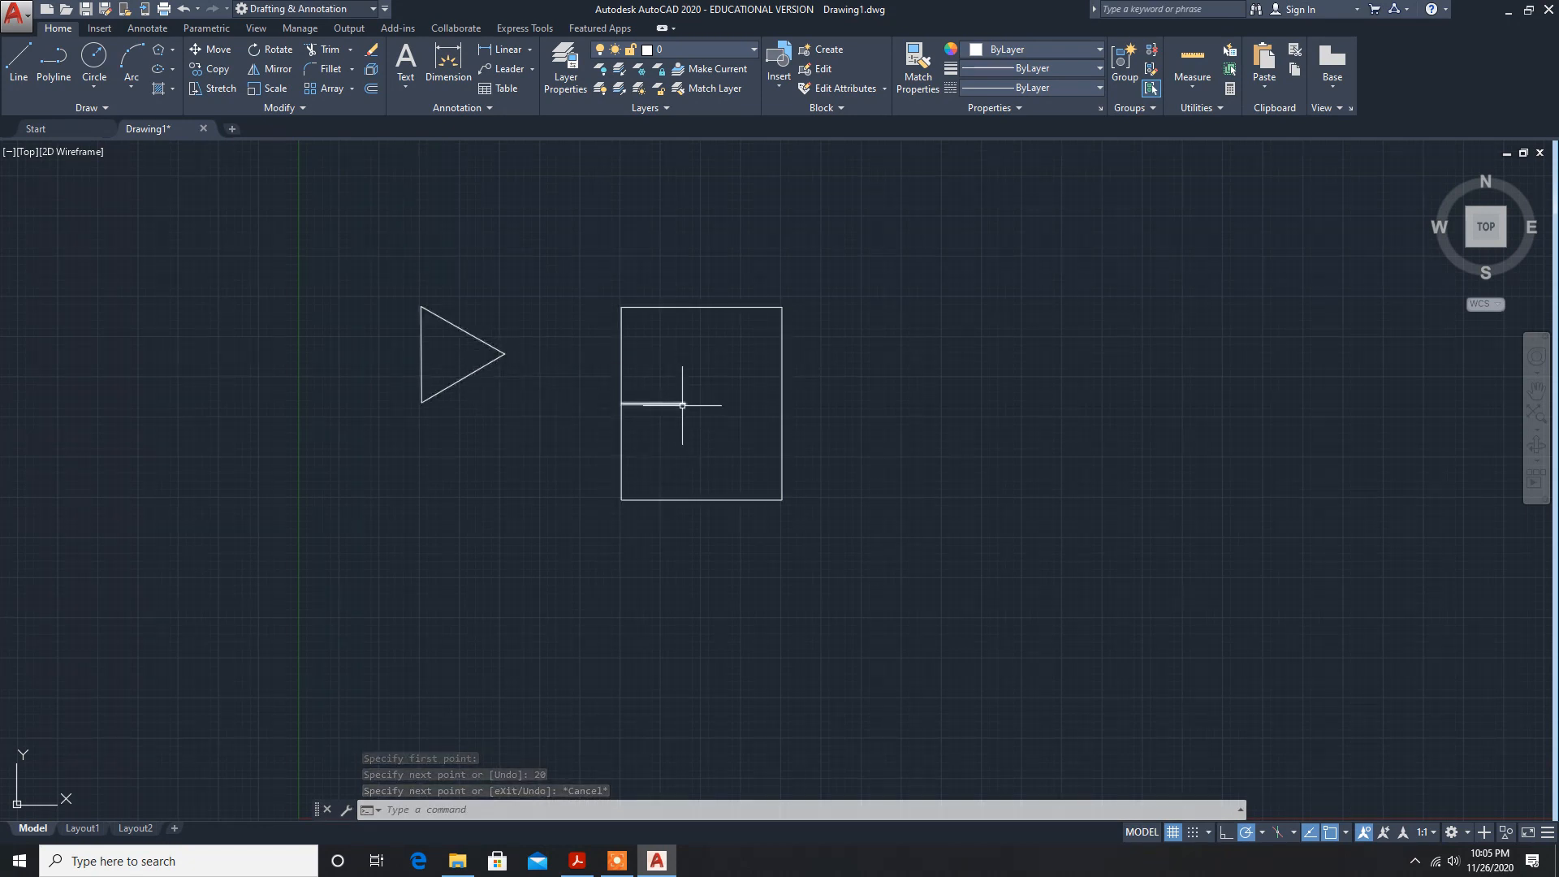
Move the triangle by its right corner to the inner end of the 20 mm line, and erase that helper line
{"action": "left_click", "coordinate": [217, 50]}
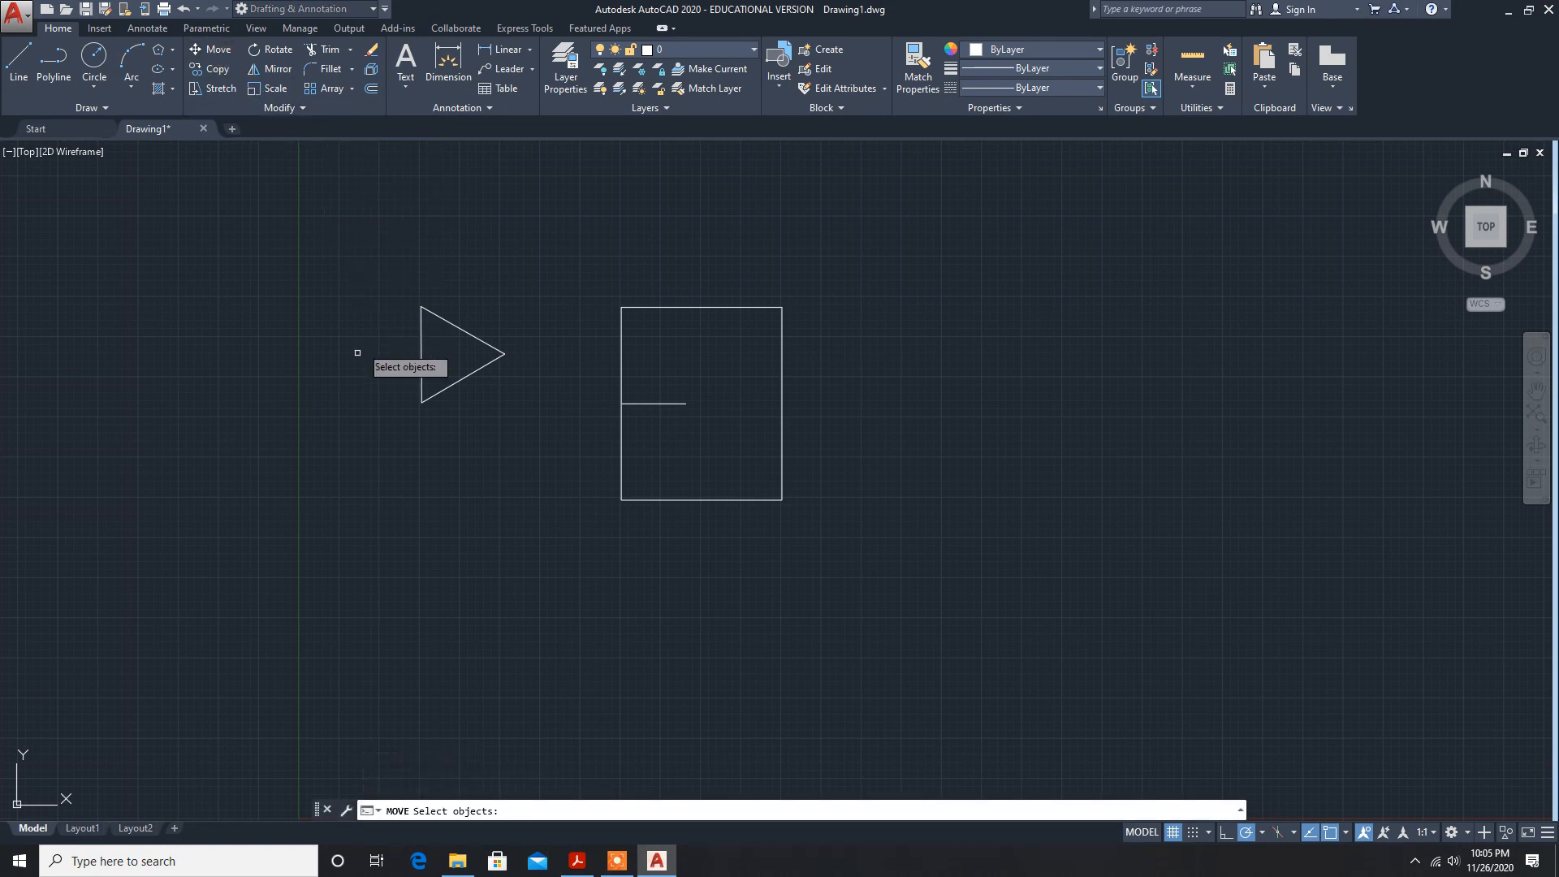
{"action": "left_click", "coordinate": [454, 382]}
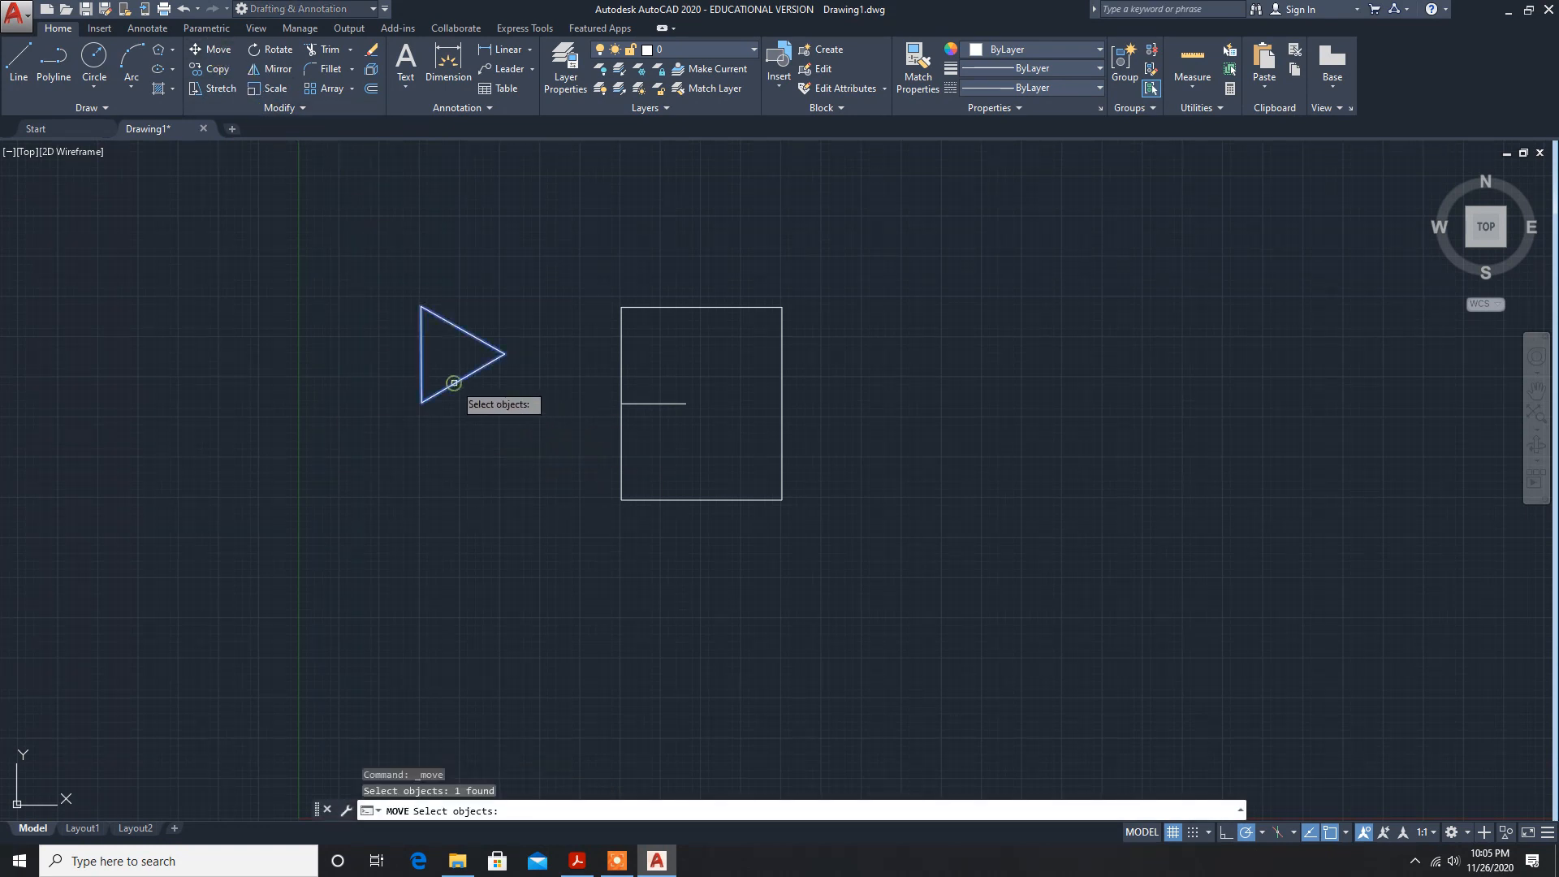
{"action": "key", "text": "Return"}
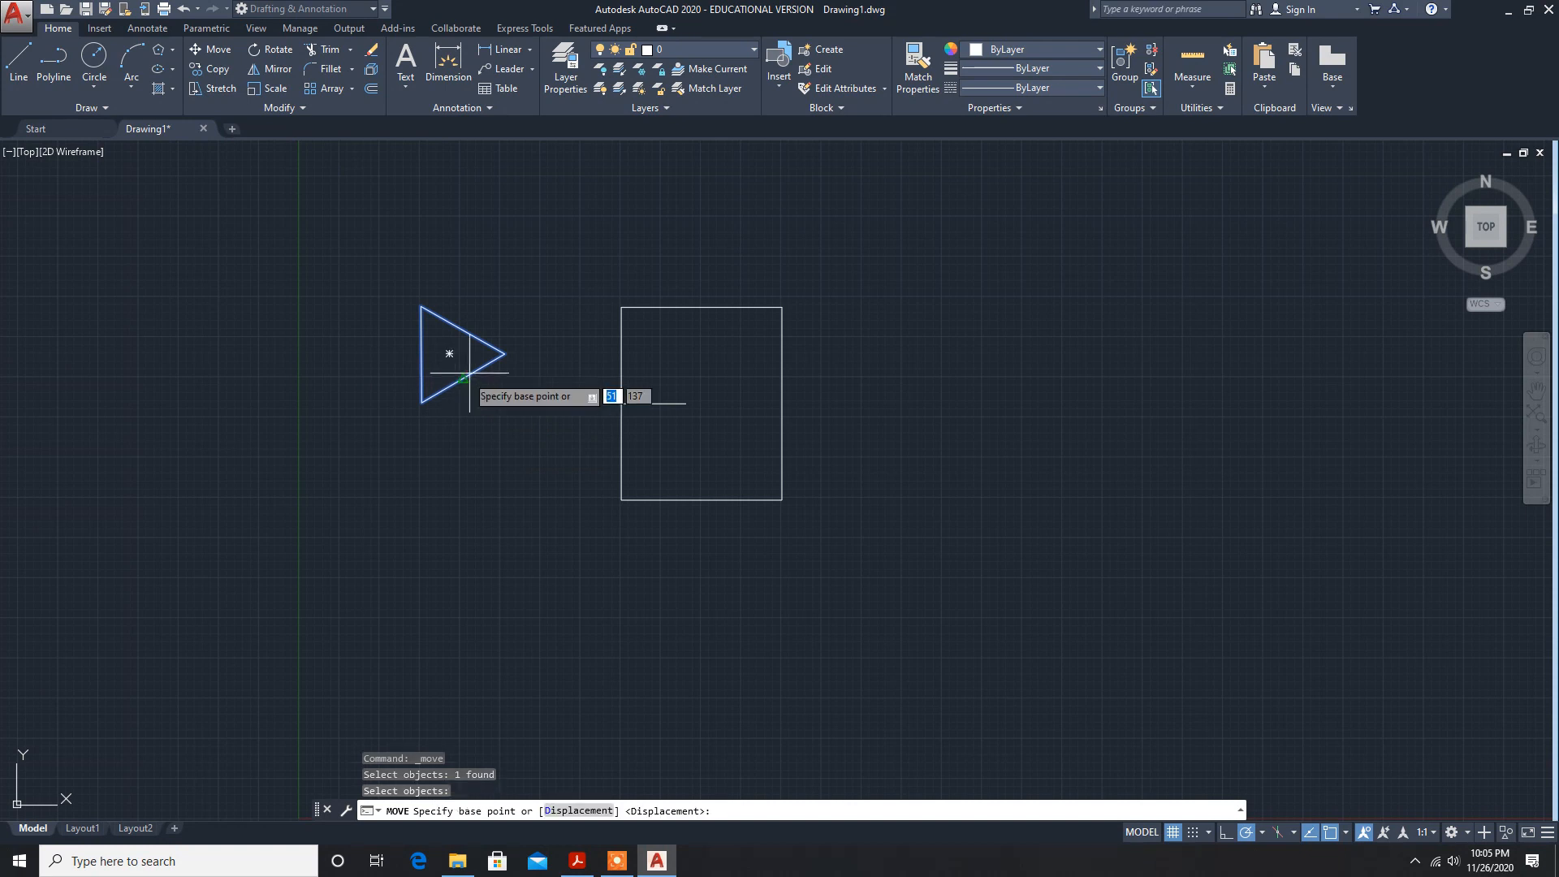
{"action": "left_click", "coordinate": [504, 353]}
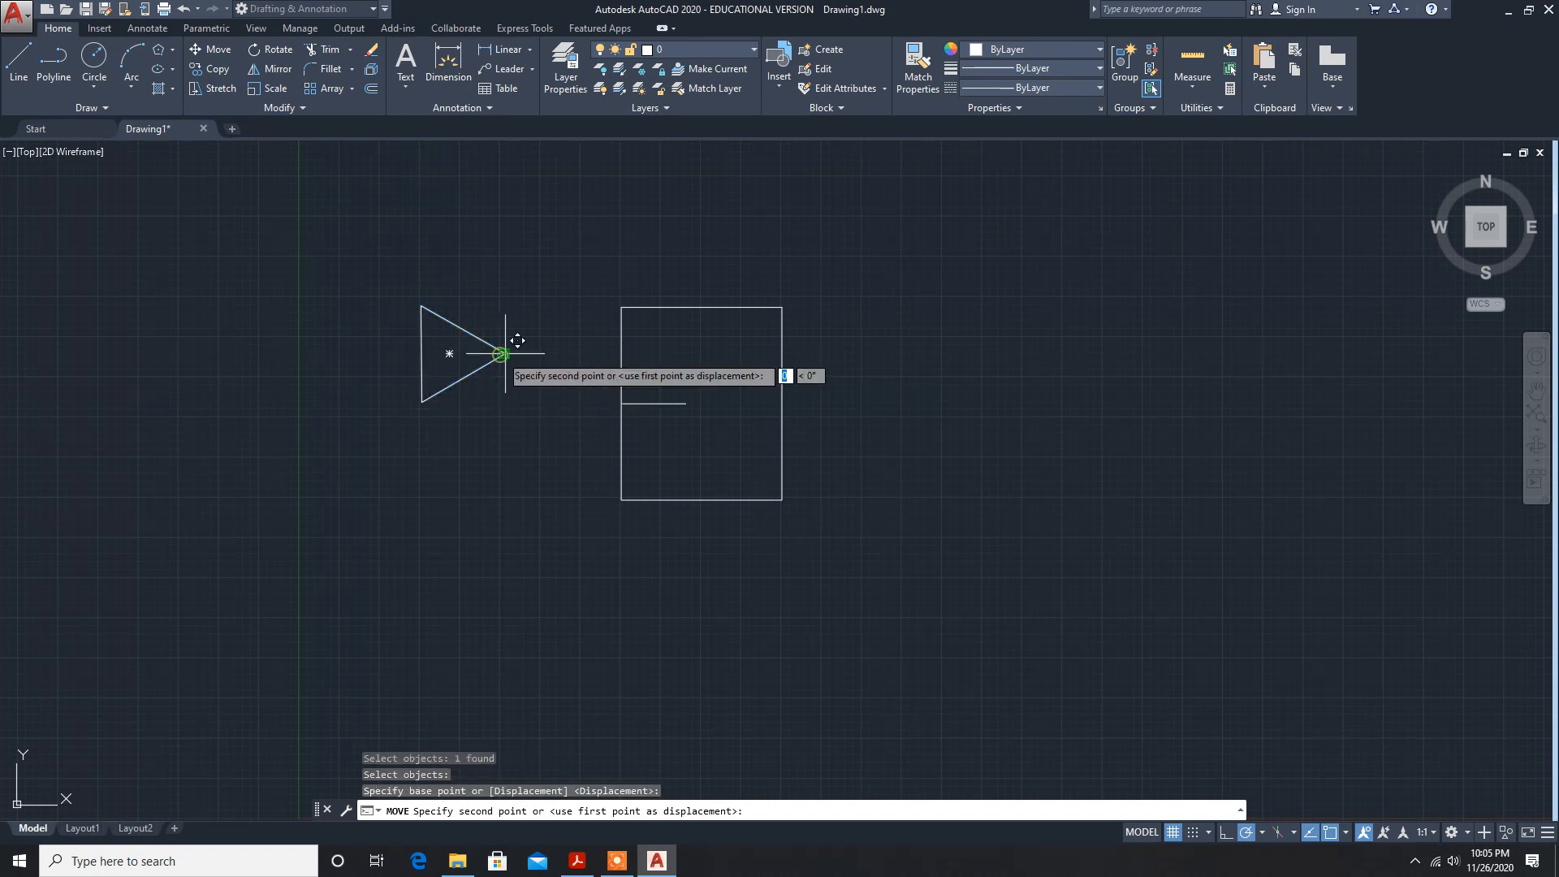
{"action": "left_click", "coordinate": [689, 403]}
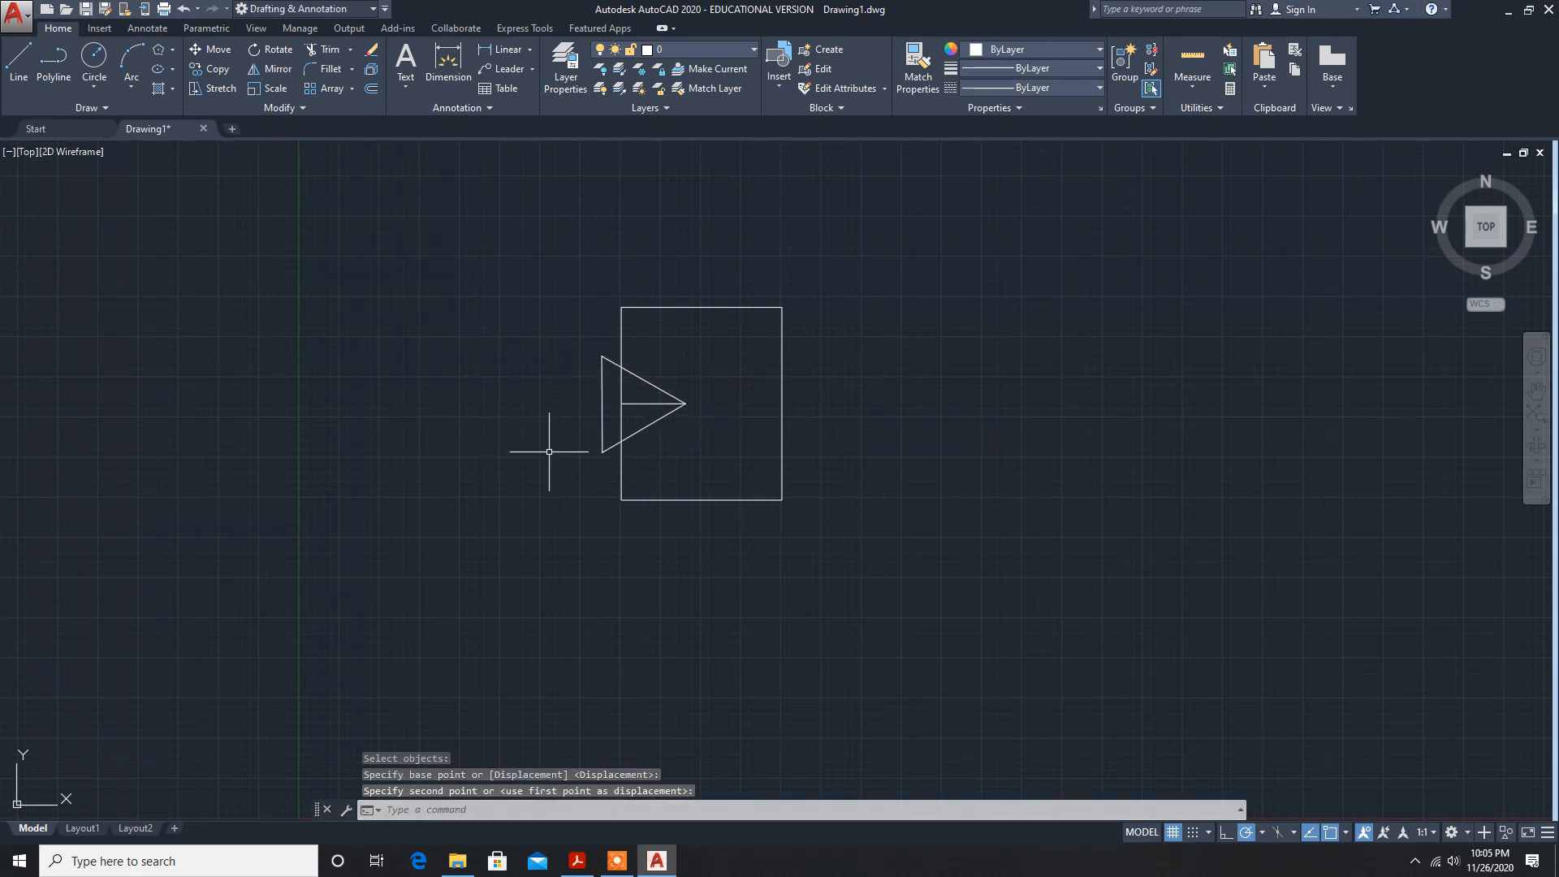
{"action": "key", "text": "Escape"}
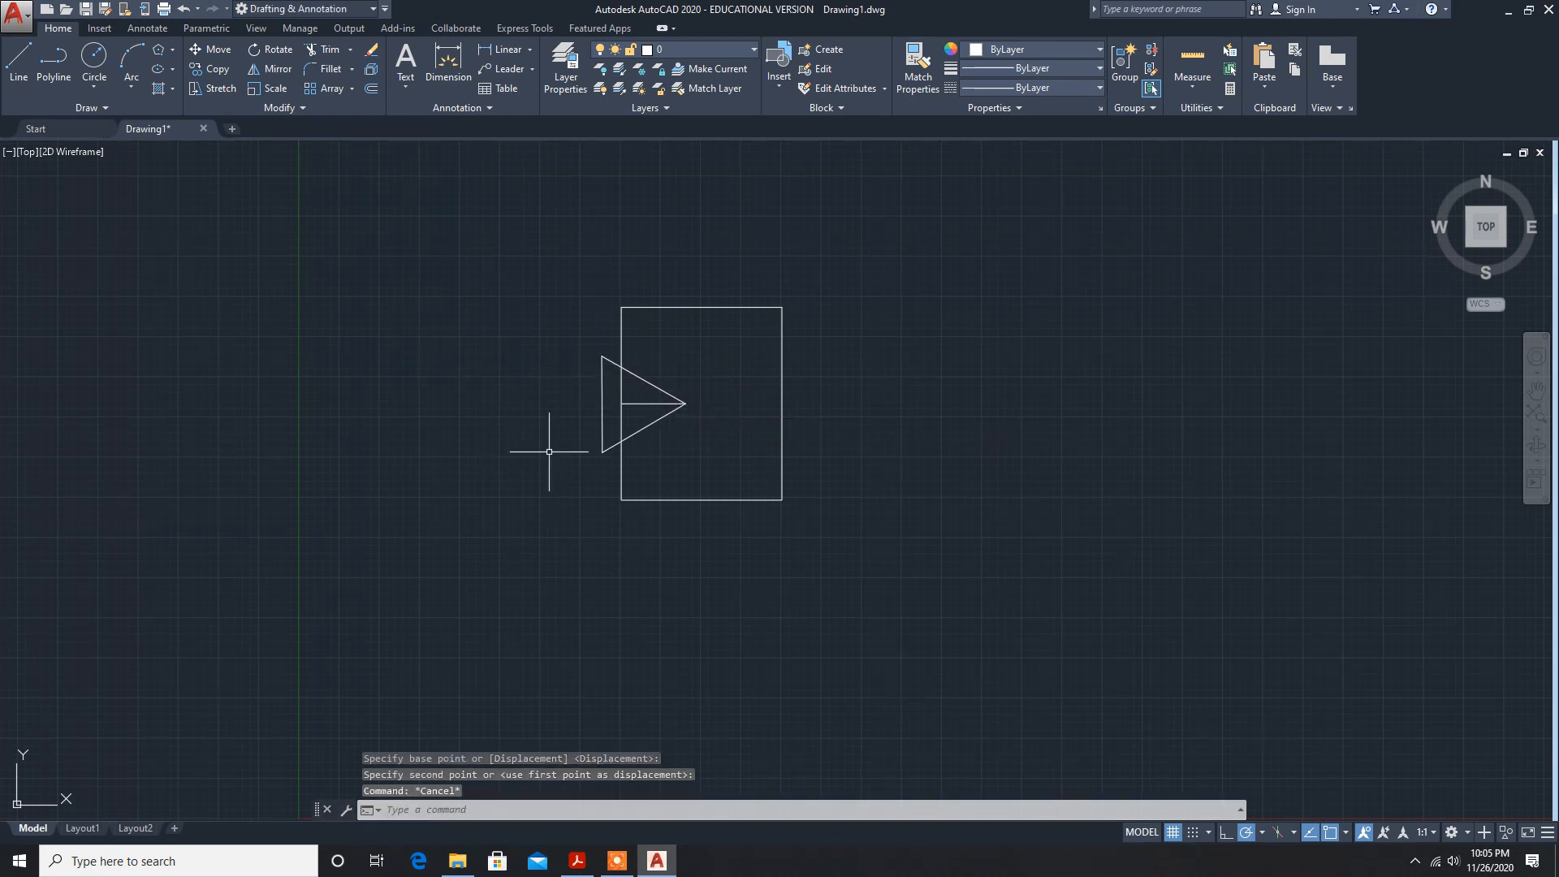
{"action": "left_click", "coordinate": [638, 403]}
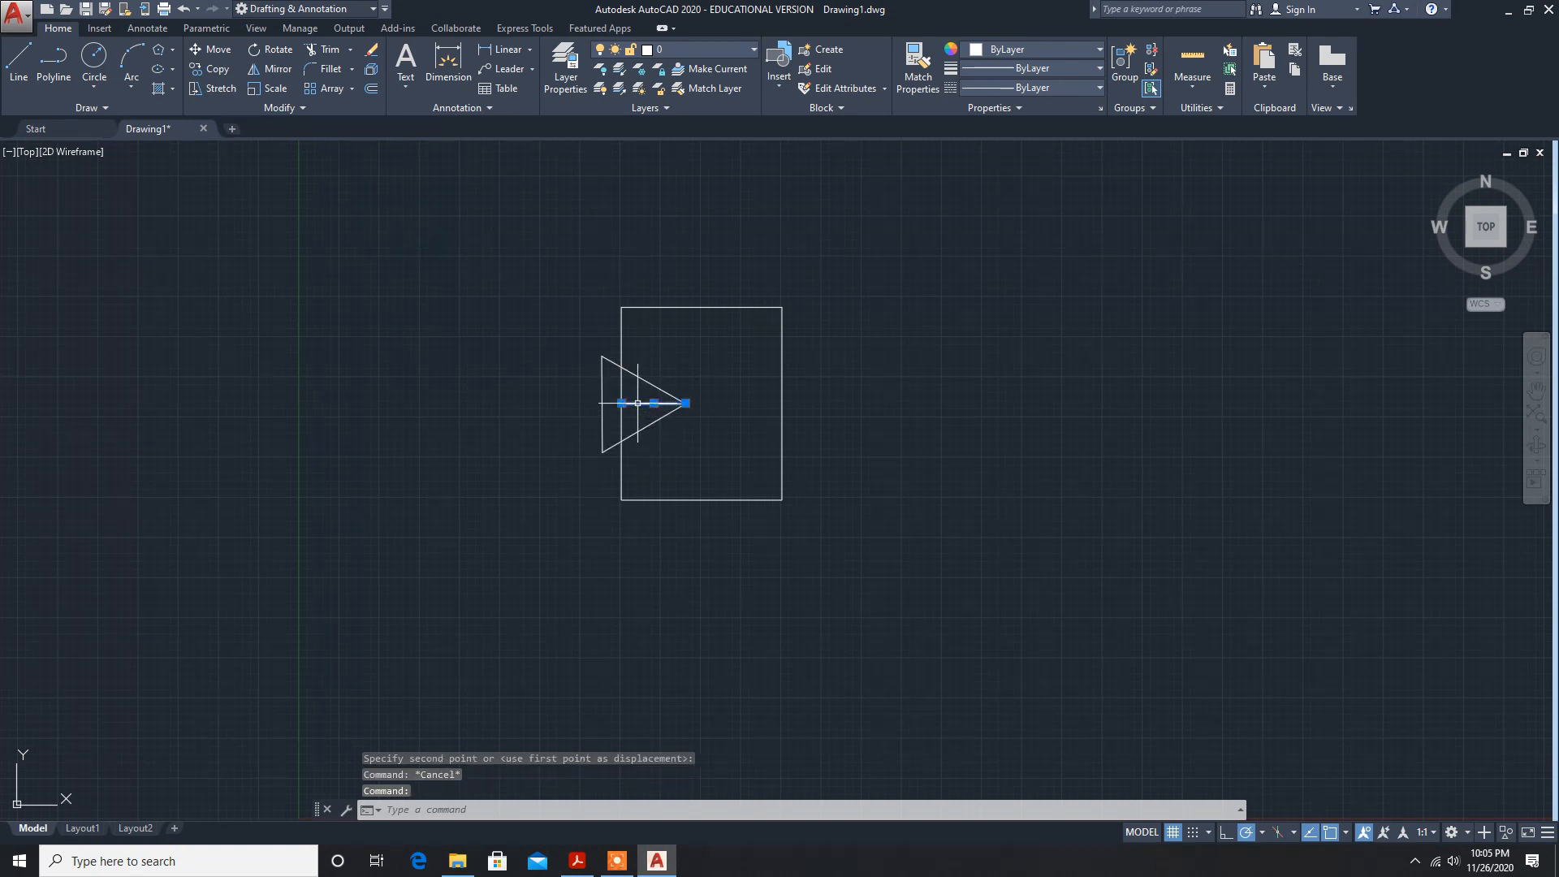
{"action": "key", "text": "Delete"}
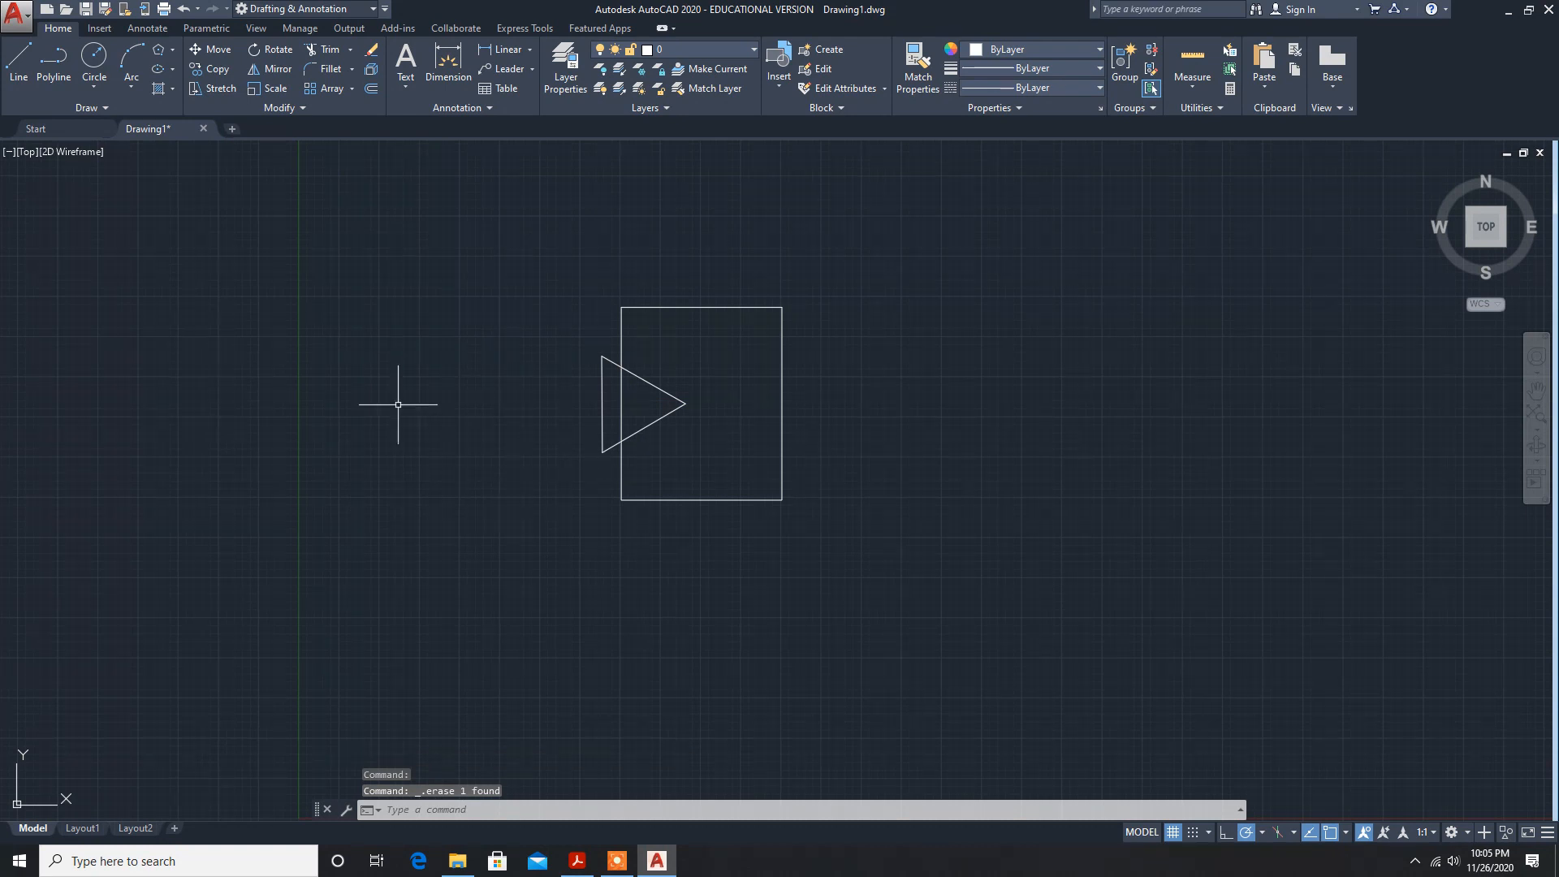
Extrude the triangle and the rectangle together to a height of 35 mm
{"action": "left_click", "coordinate": [403, 811]}
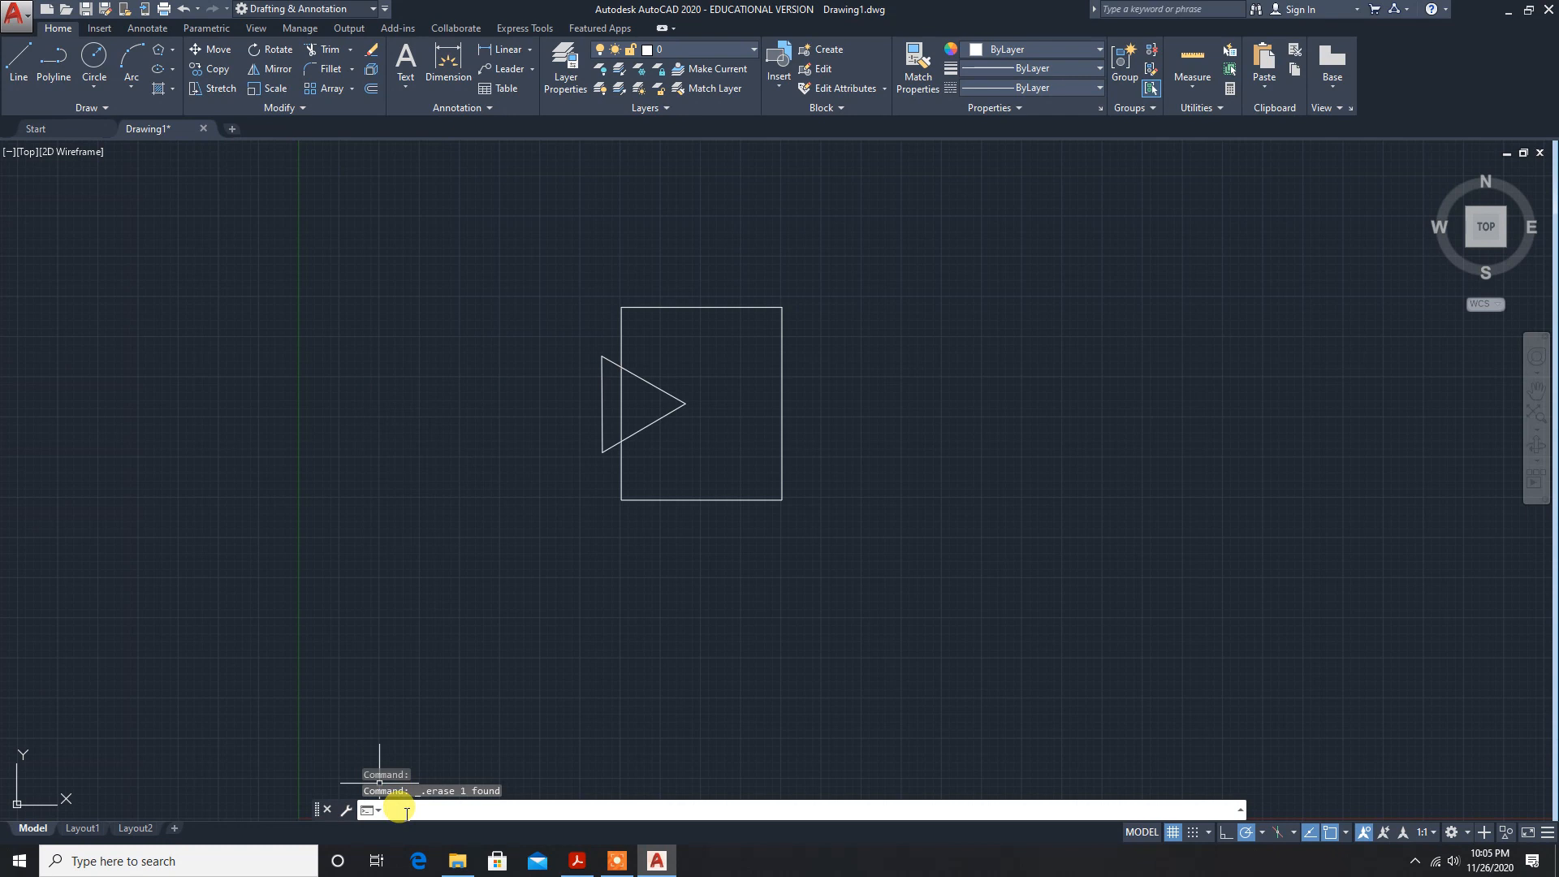
{"action": "type", "text": "ex"}
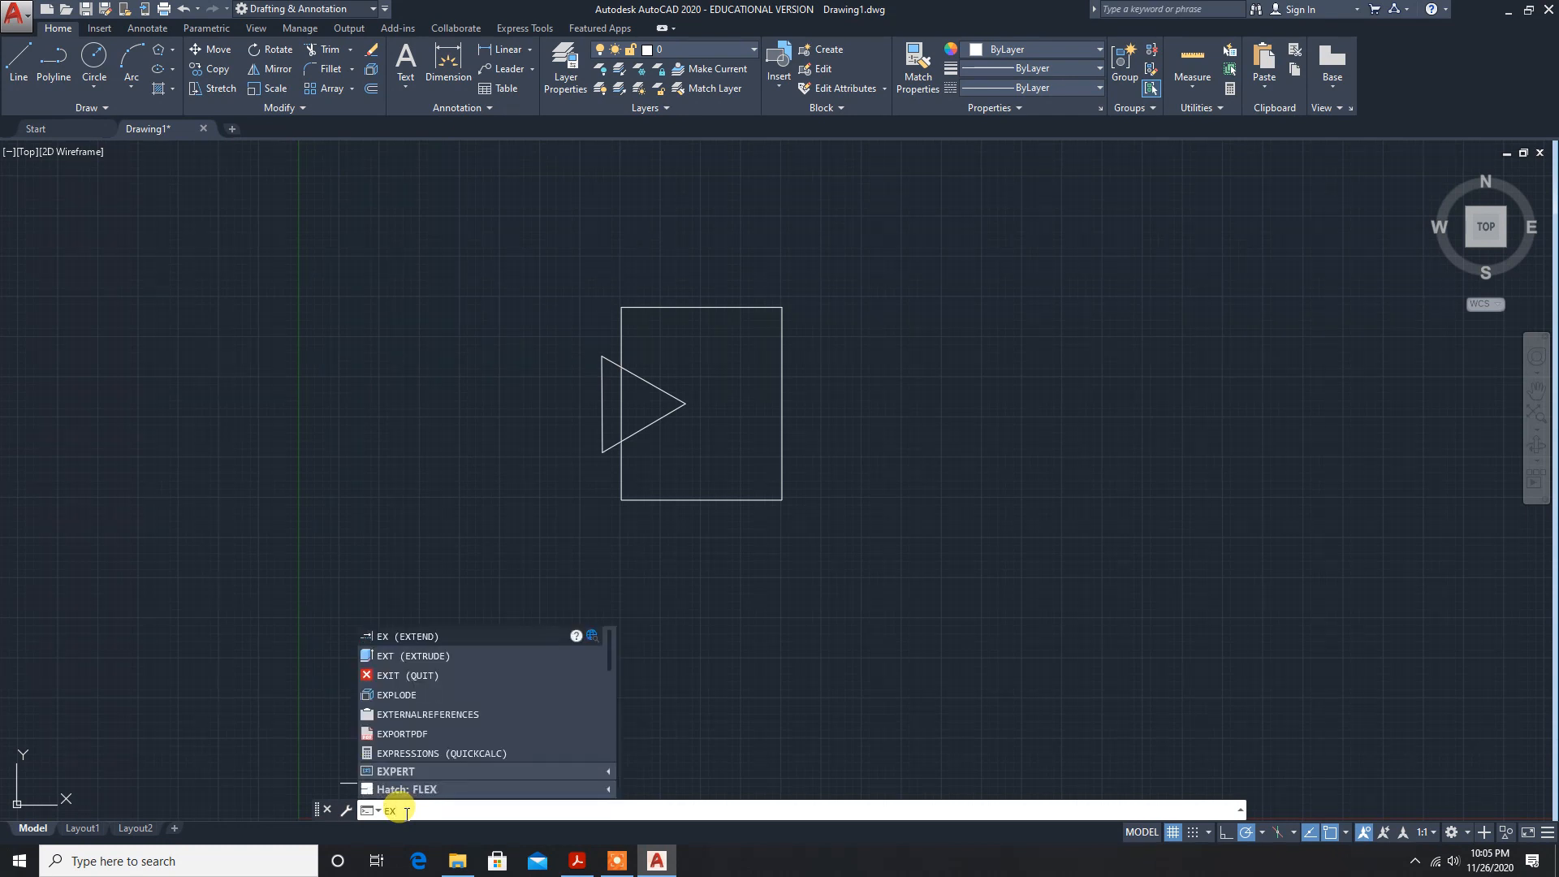
{"action": "type", "text": "t"}
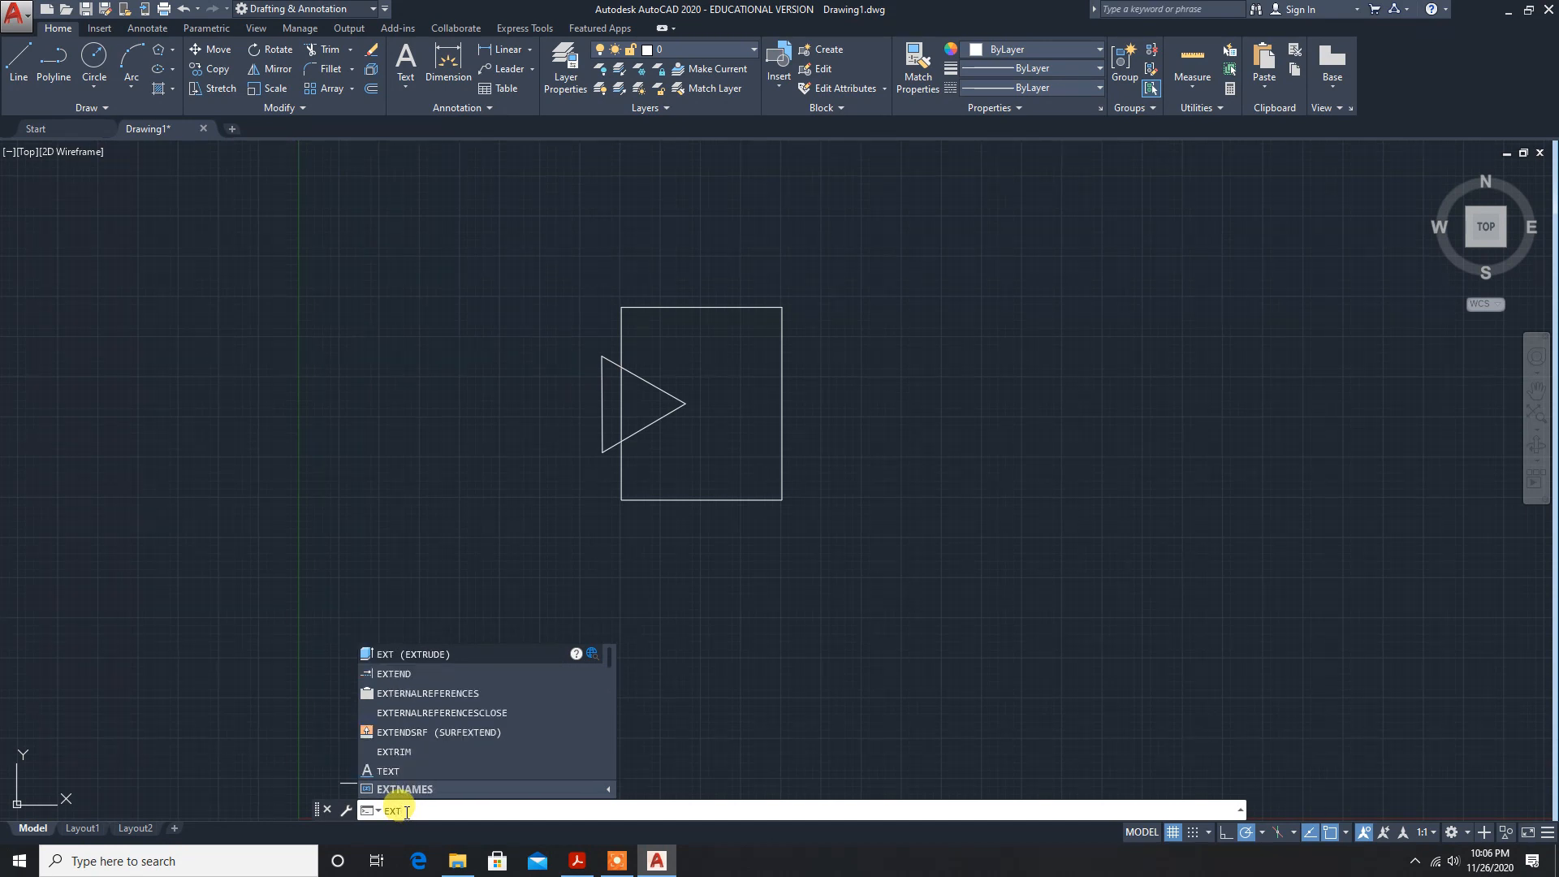
{"action": "left_click", "coordinate": [414, 654]}
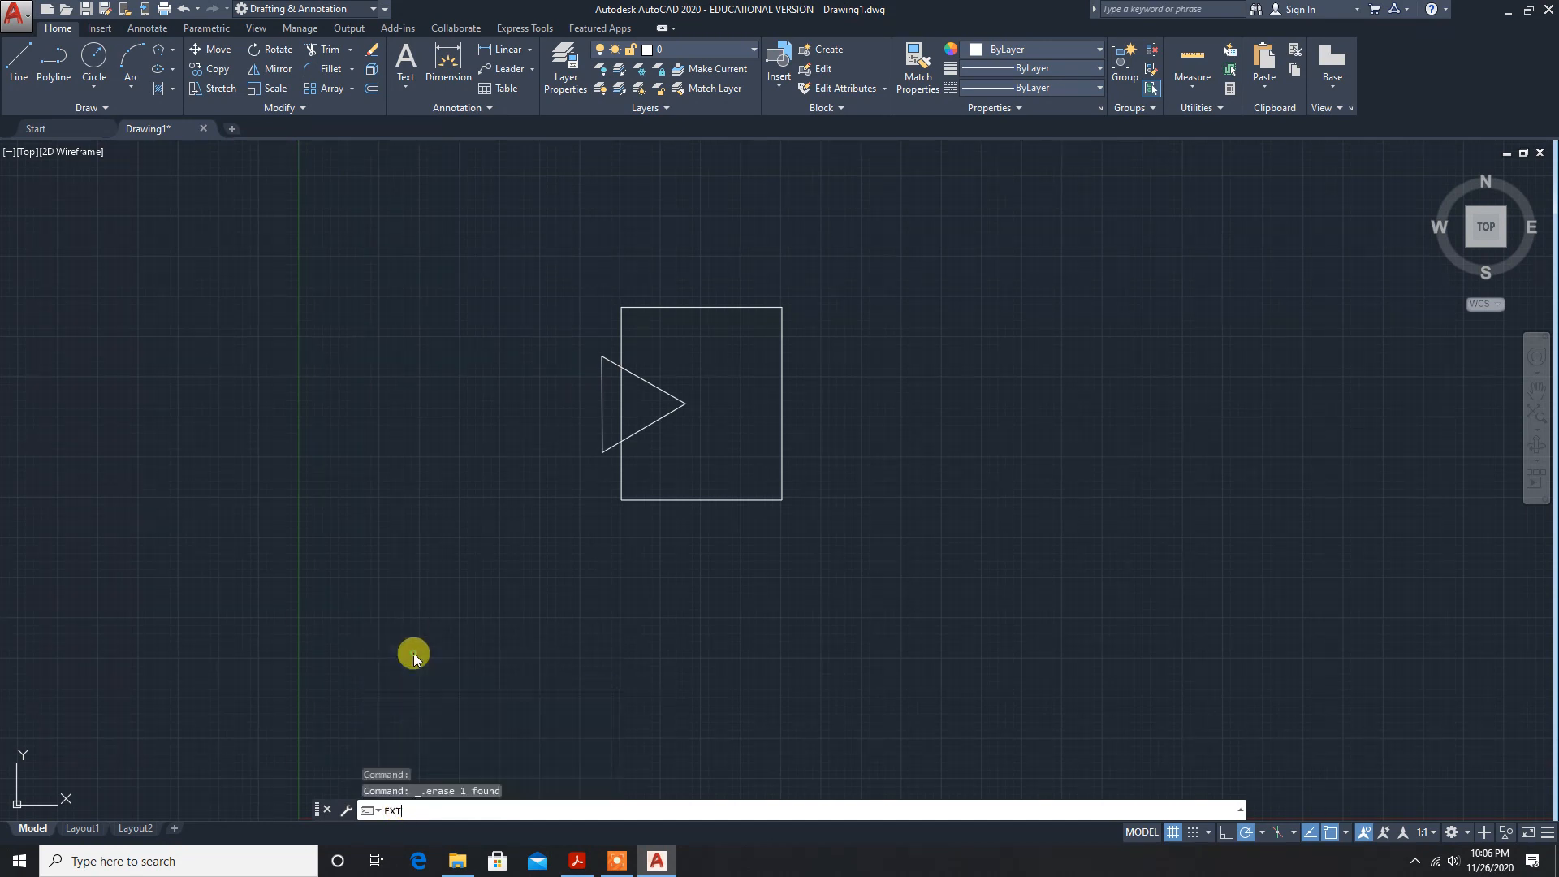
{"action": "left_click", "coordinate": [606, 456]}
{"action": "left_click", "coordinate": [620, 470]}
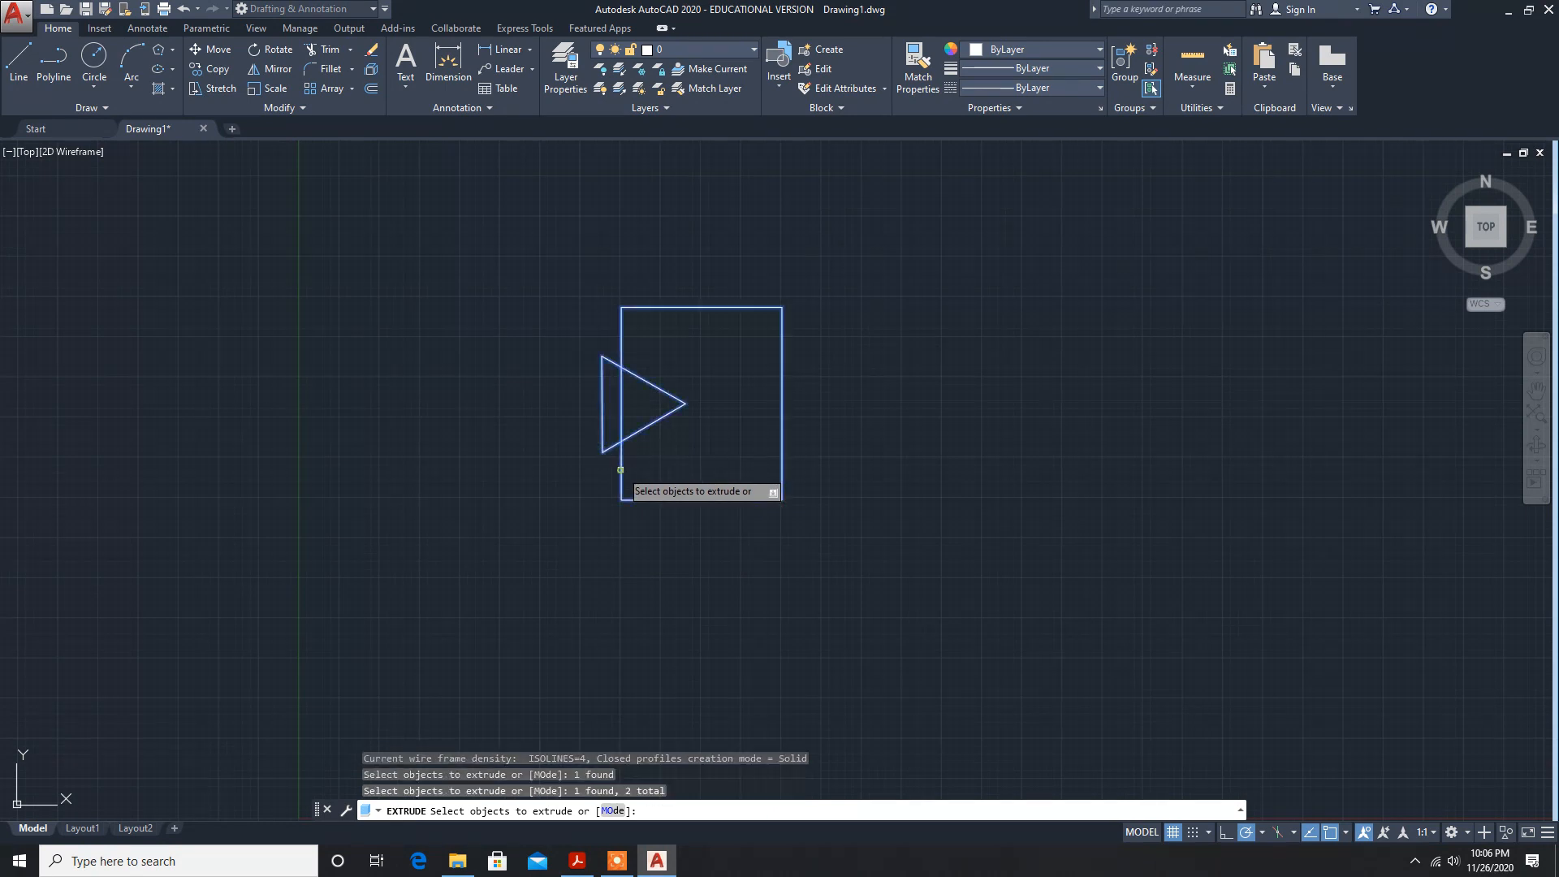
{"action": "key", "text": "Return"}
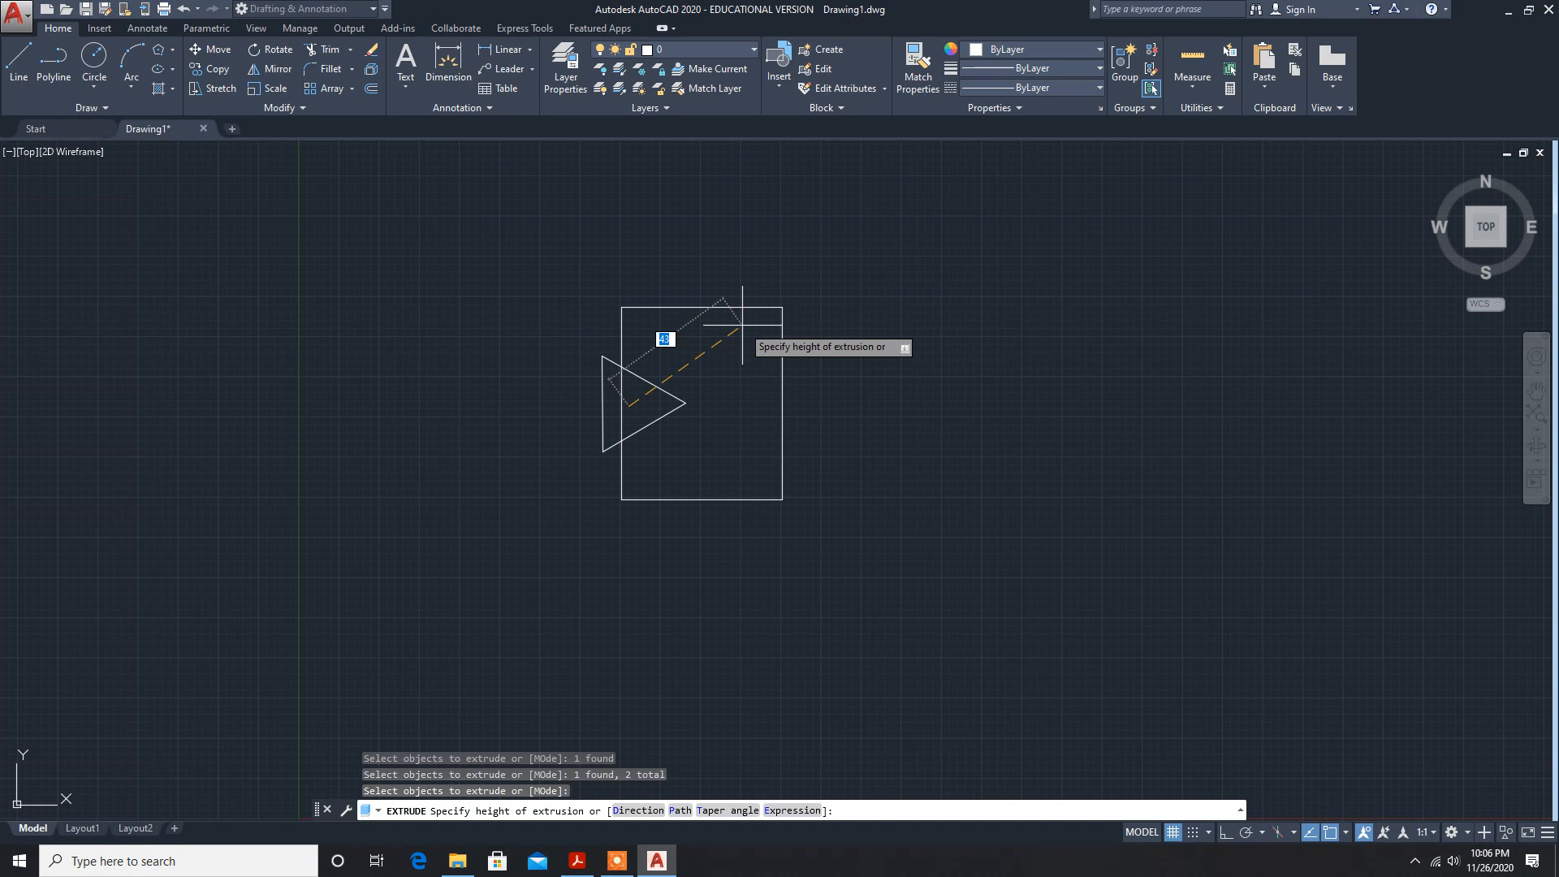
{"action": "type", "text": "35"}
{"action": "key", "text": "Return"}
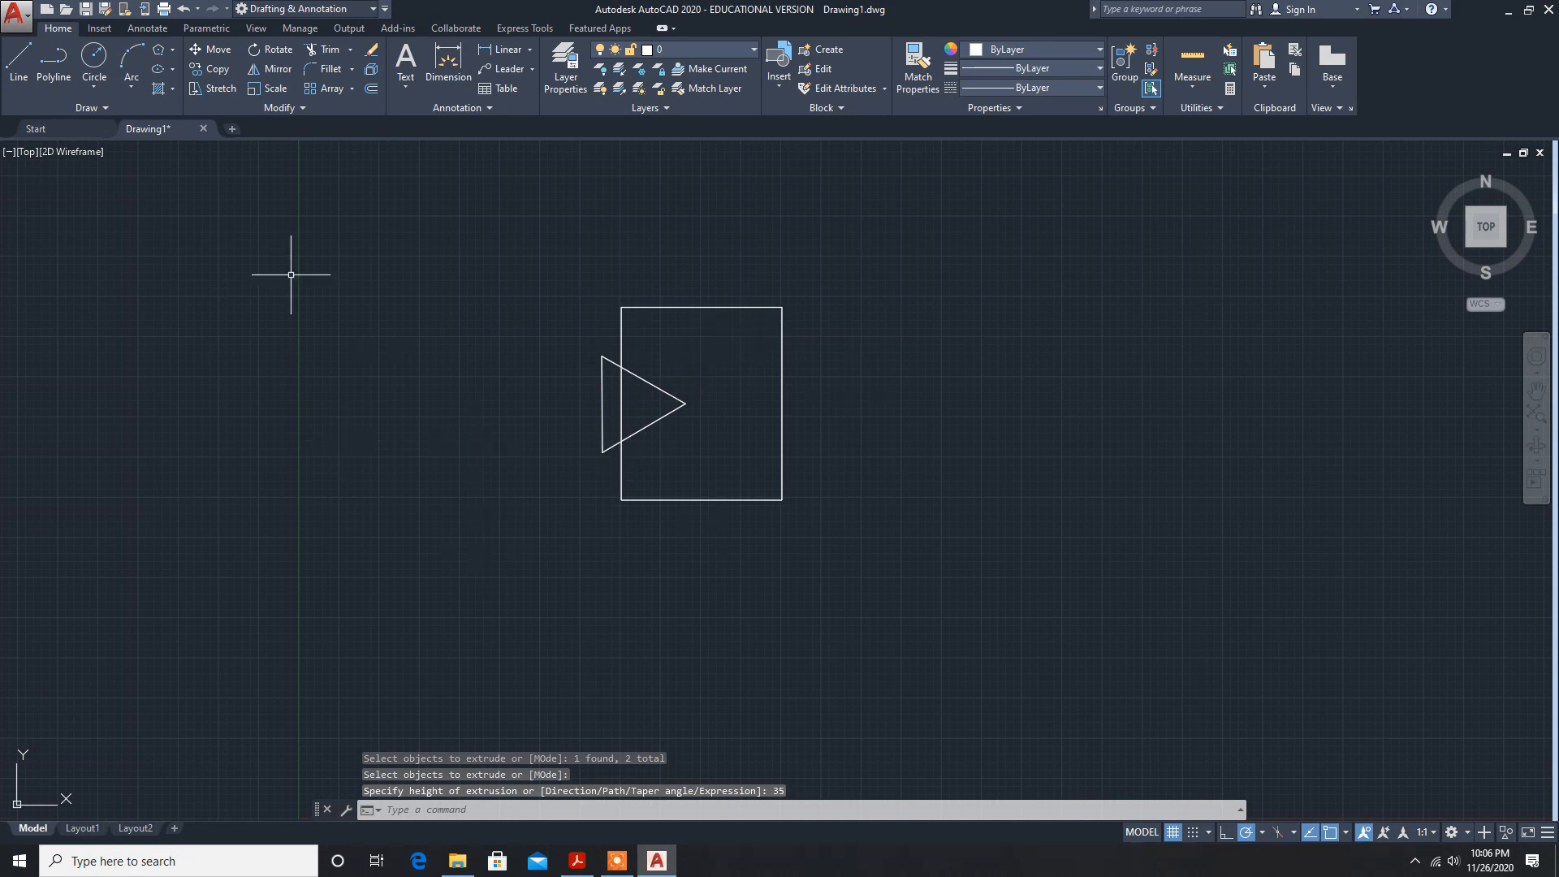
Switch the viewport to the SW Isometric view with the Conceptual visual style
{"action": "left_click", "coordinate": [26, 152]}
{"action": "left_click", "coordinate": [64, 300]}
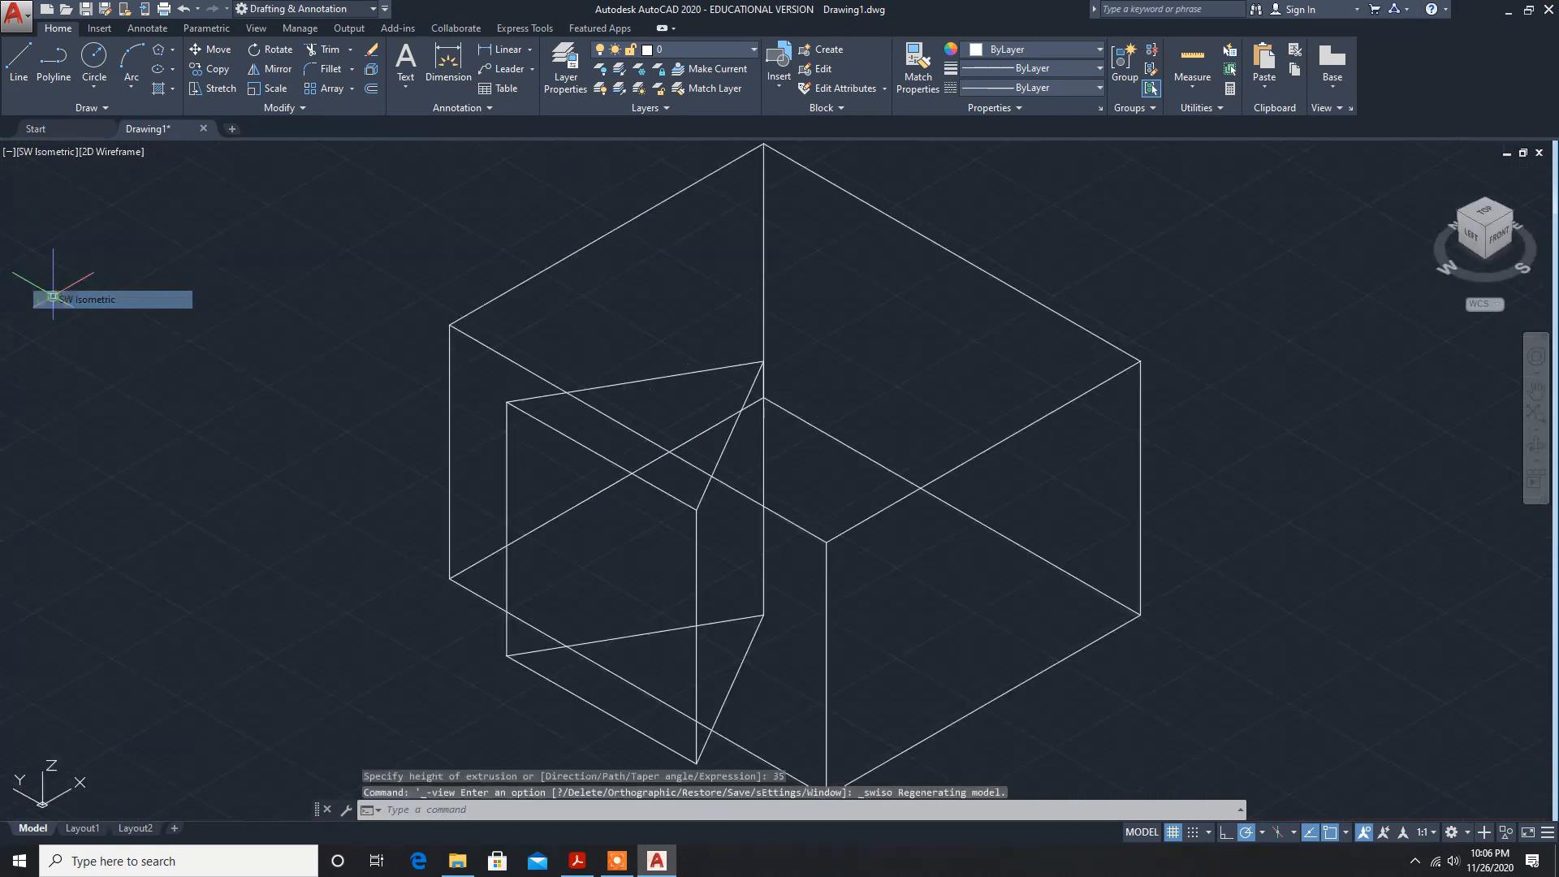
{"action": "left_click", "coordinate": [114, 152]}
{"action": "left_click", "coordinate": [141, 209]}
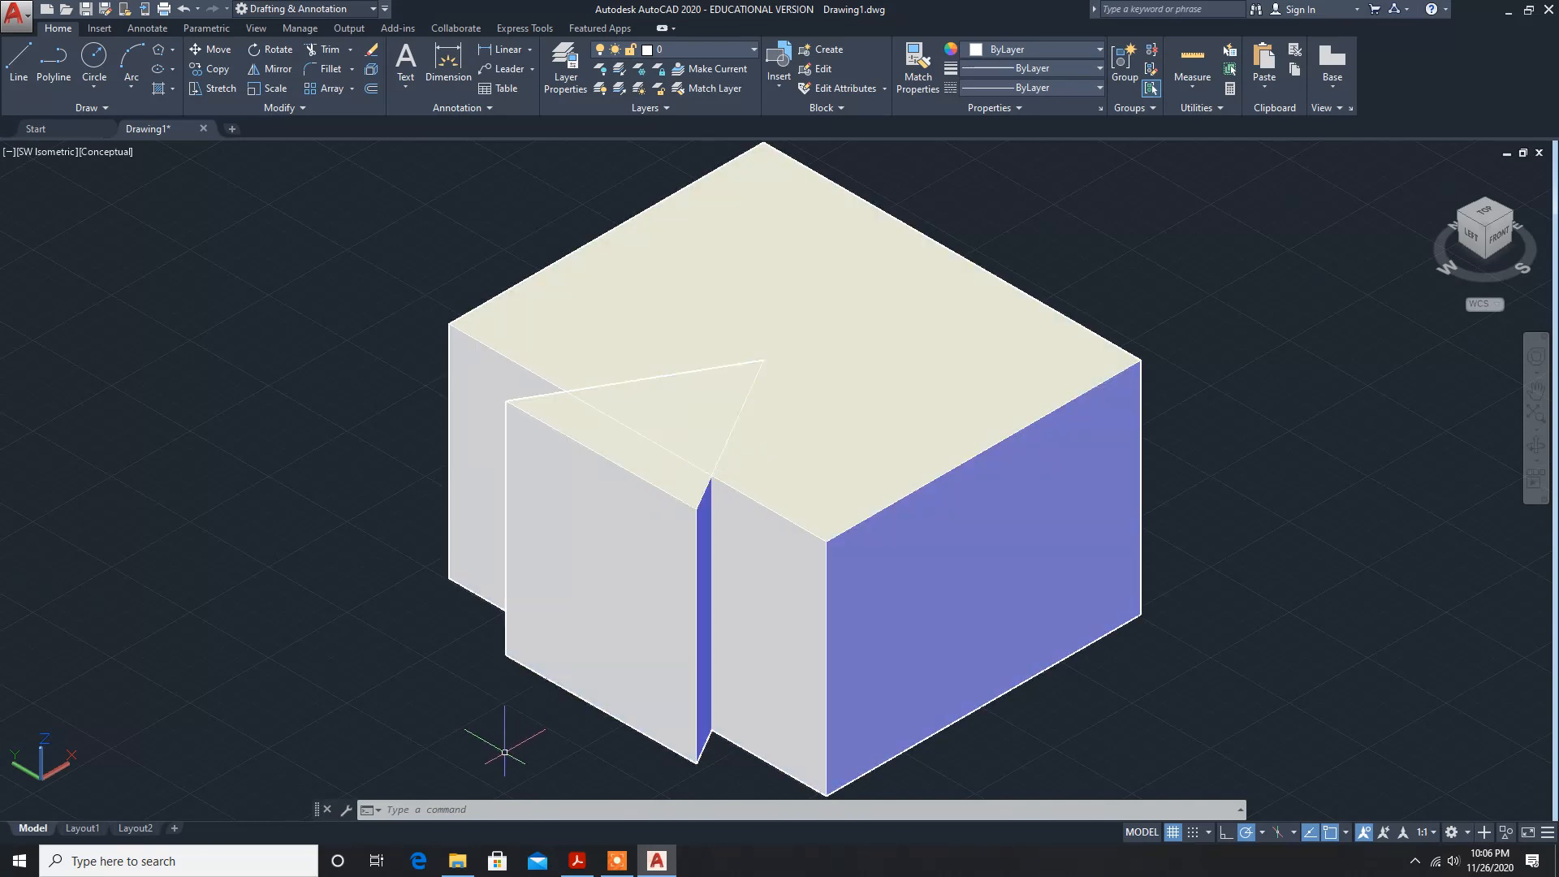
Combine the triangular prism and the rectangular block into one solid with Union
{"action": "type", "text": "un"}
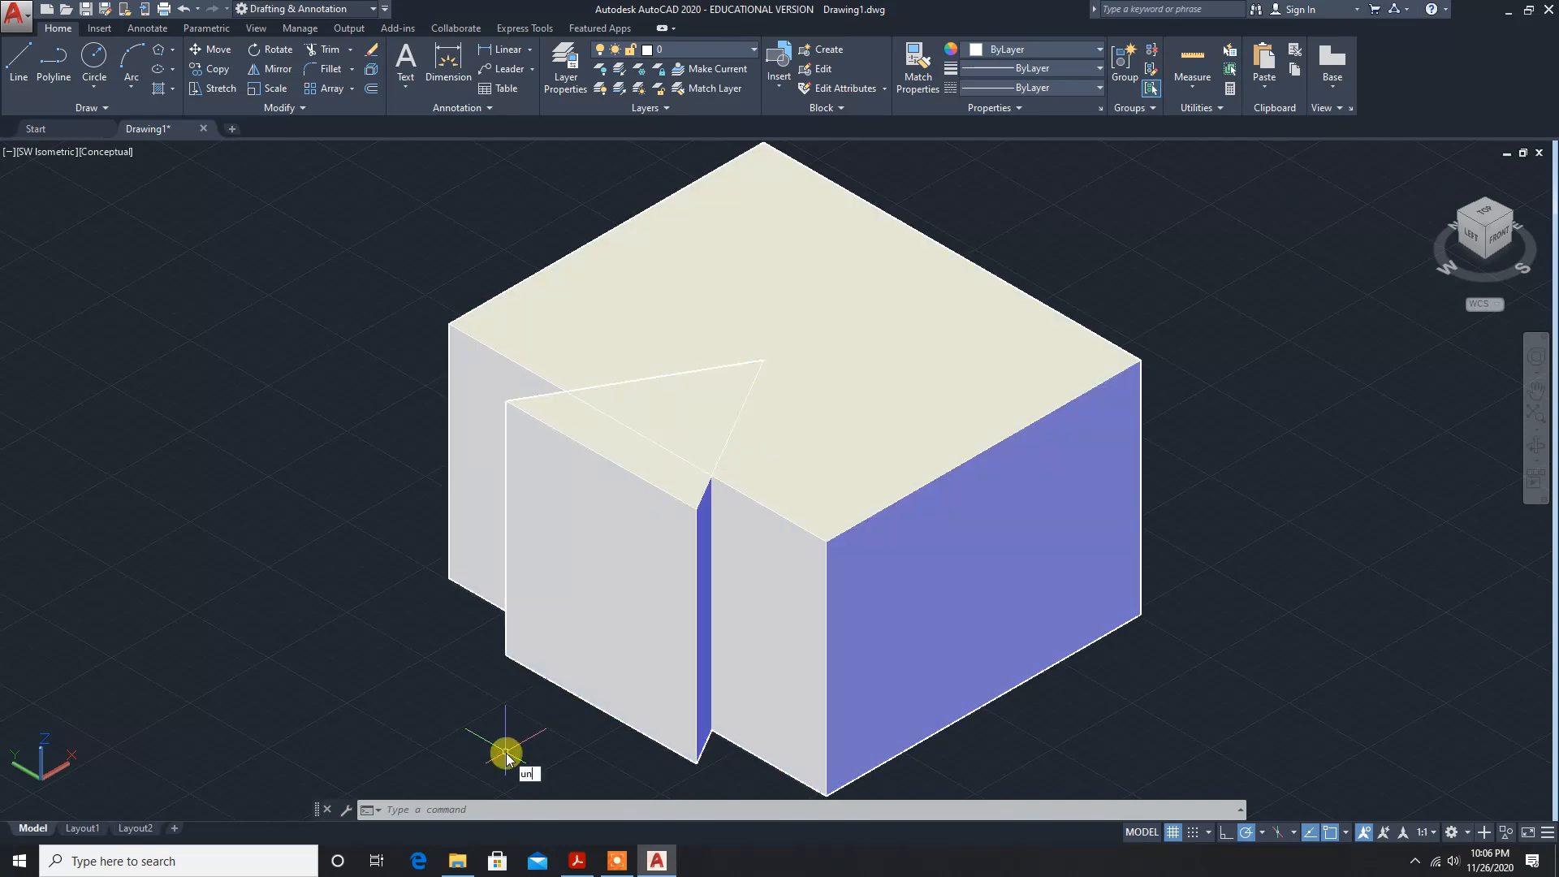
{"action": "type", "text": "ion"}
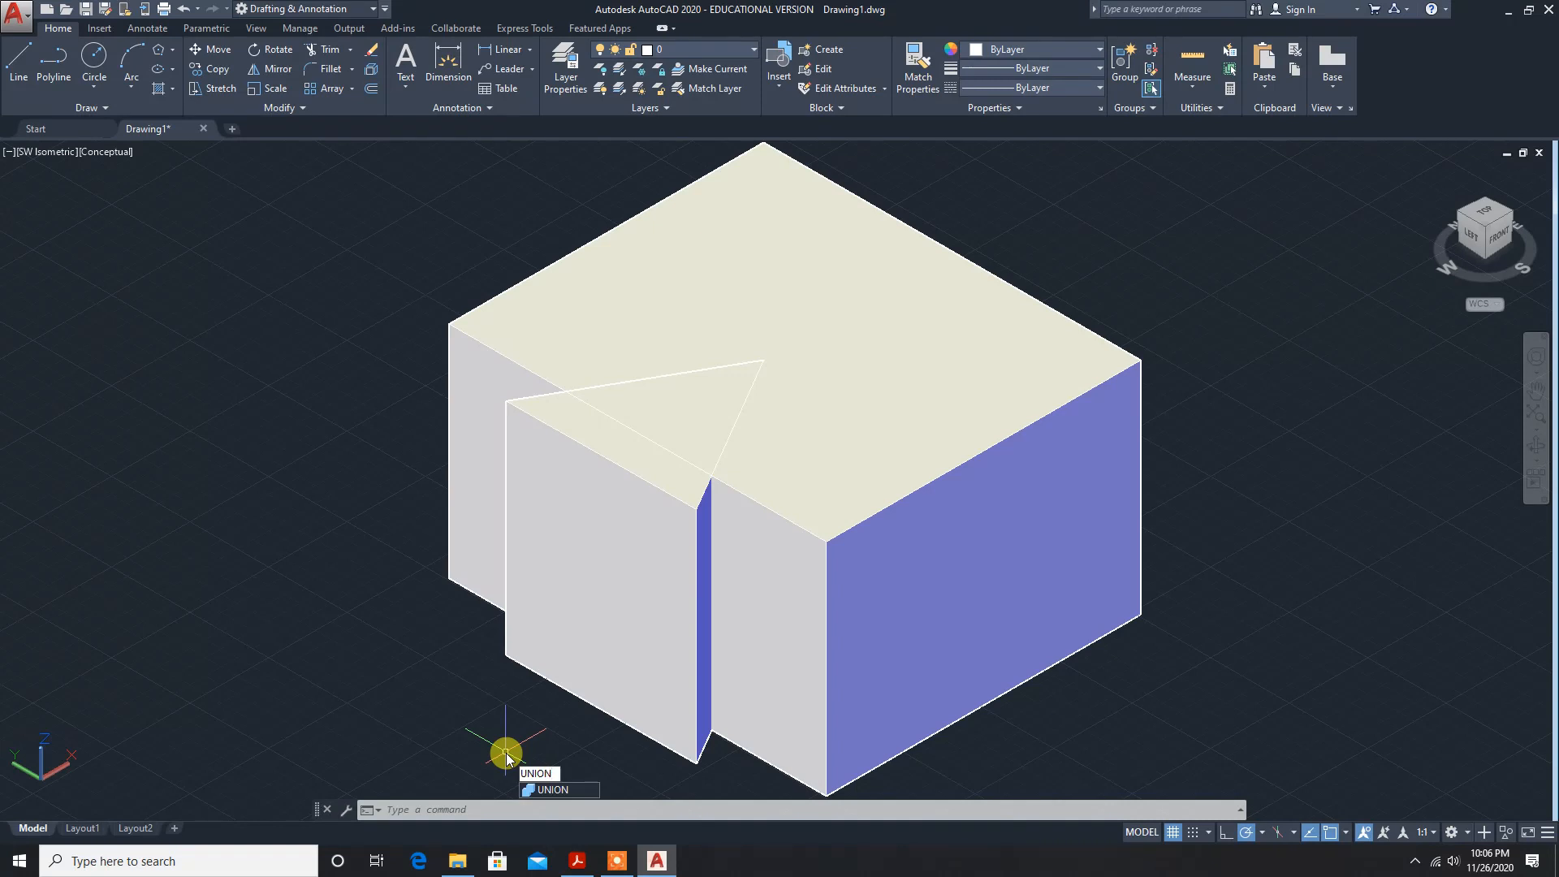
{"action": "key", "text": "Return"}
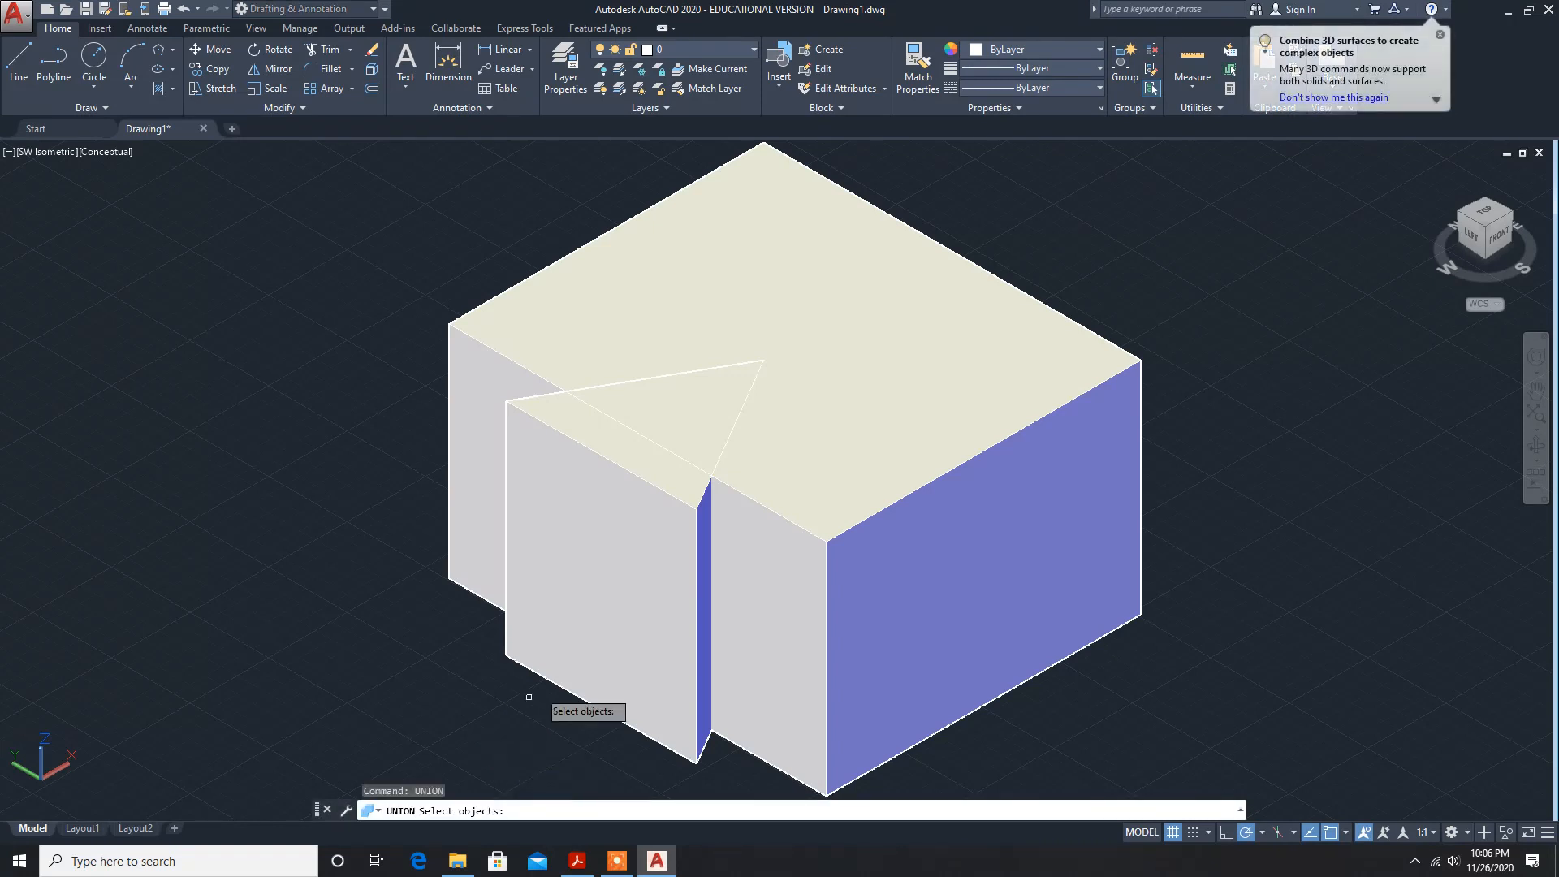
{"action": "left_click", "coordinate": [673, 588]}
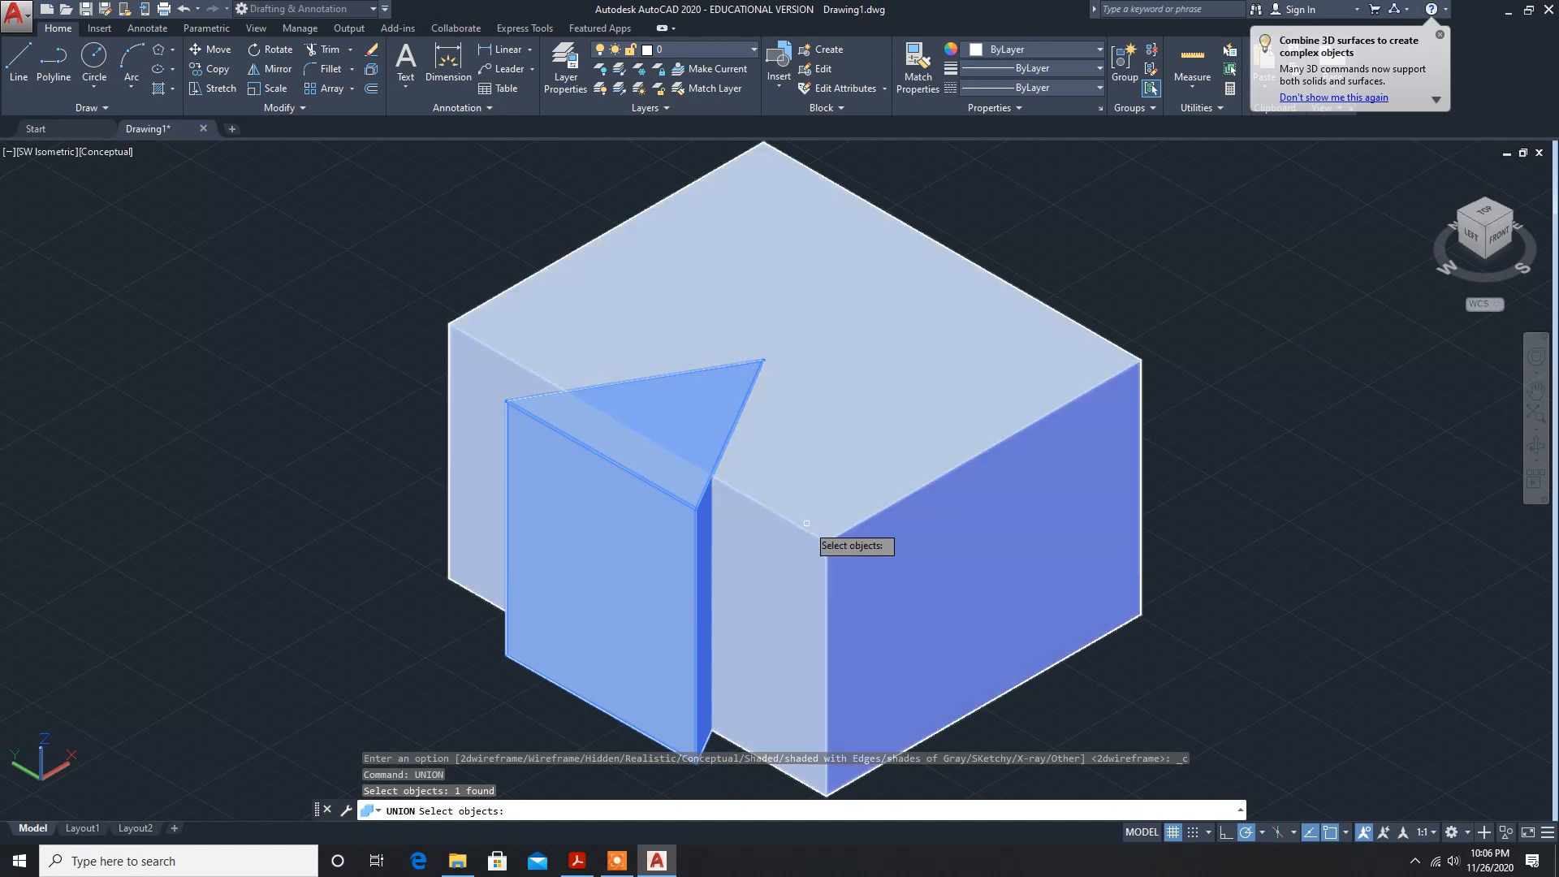
{"action": "left_click", "coordinate": [807, 523]}
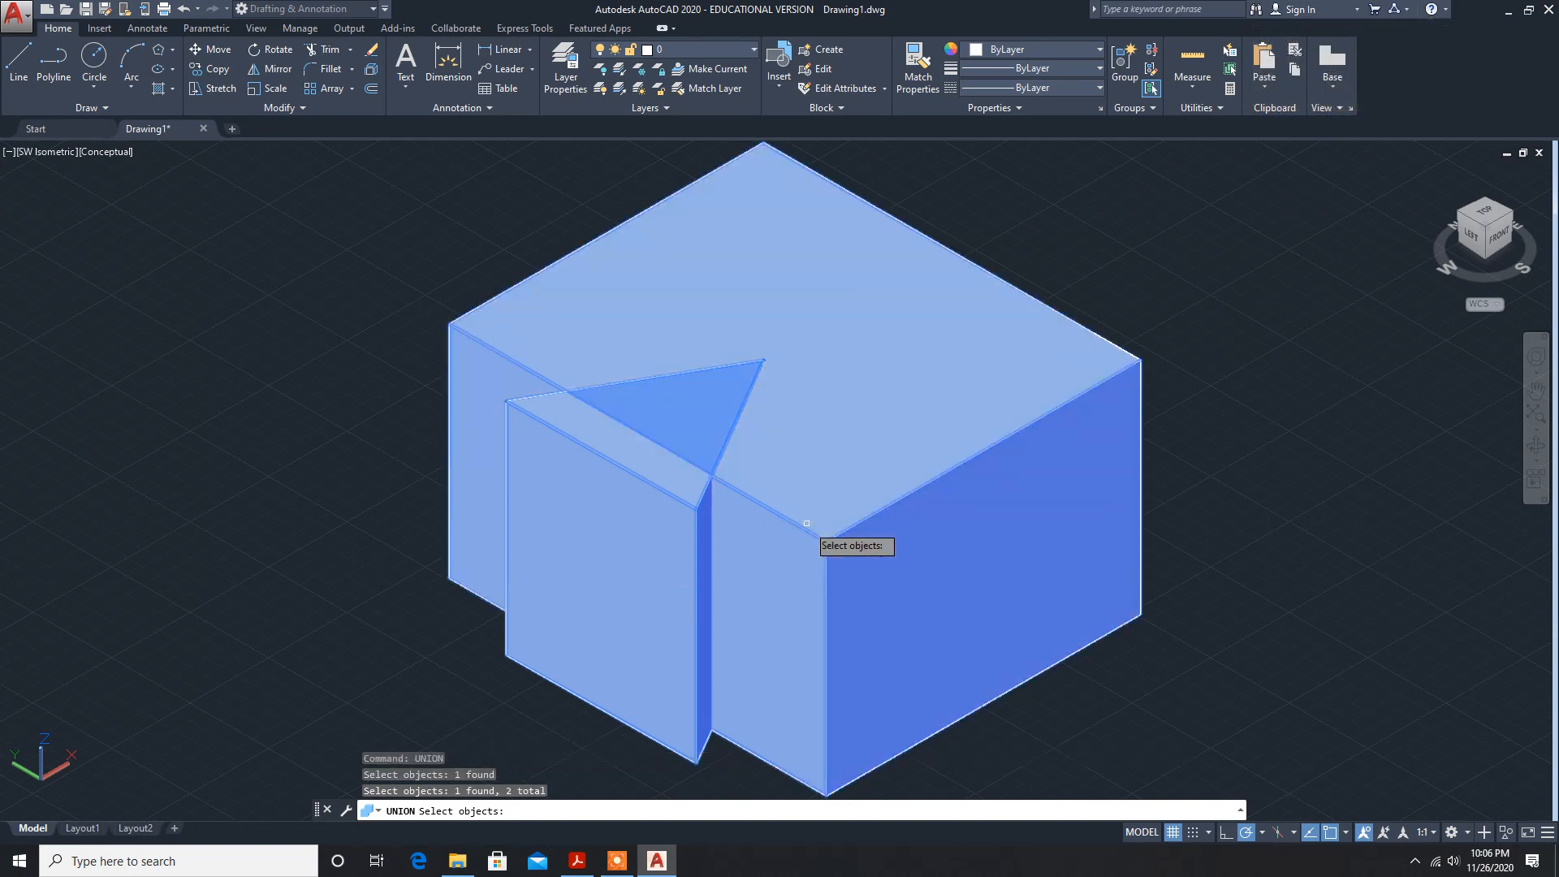
{"action": "key", "text": "Return"}
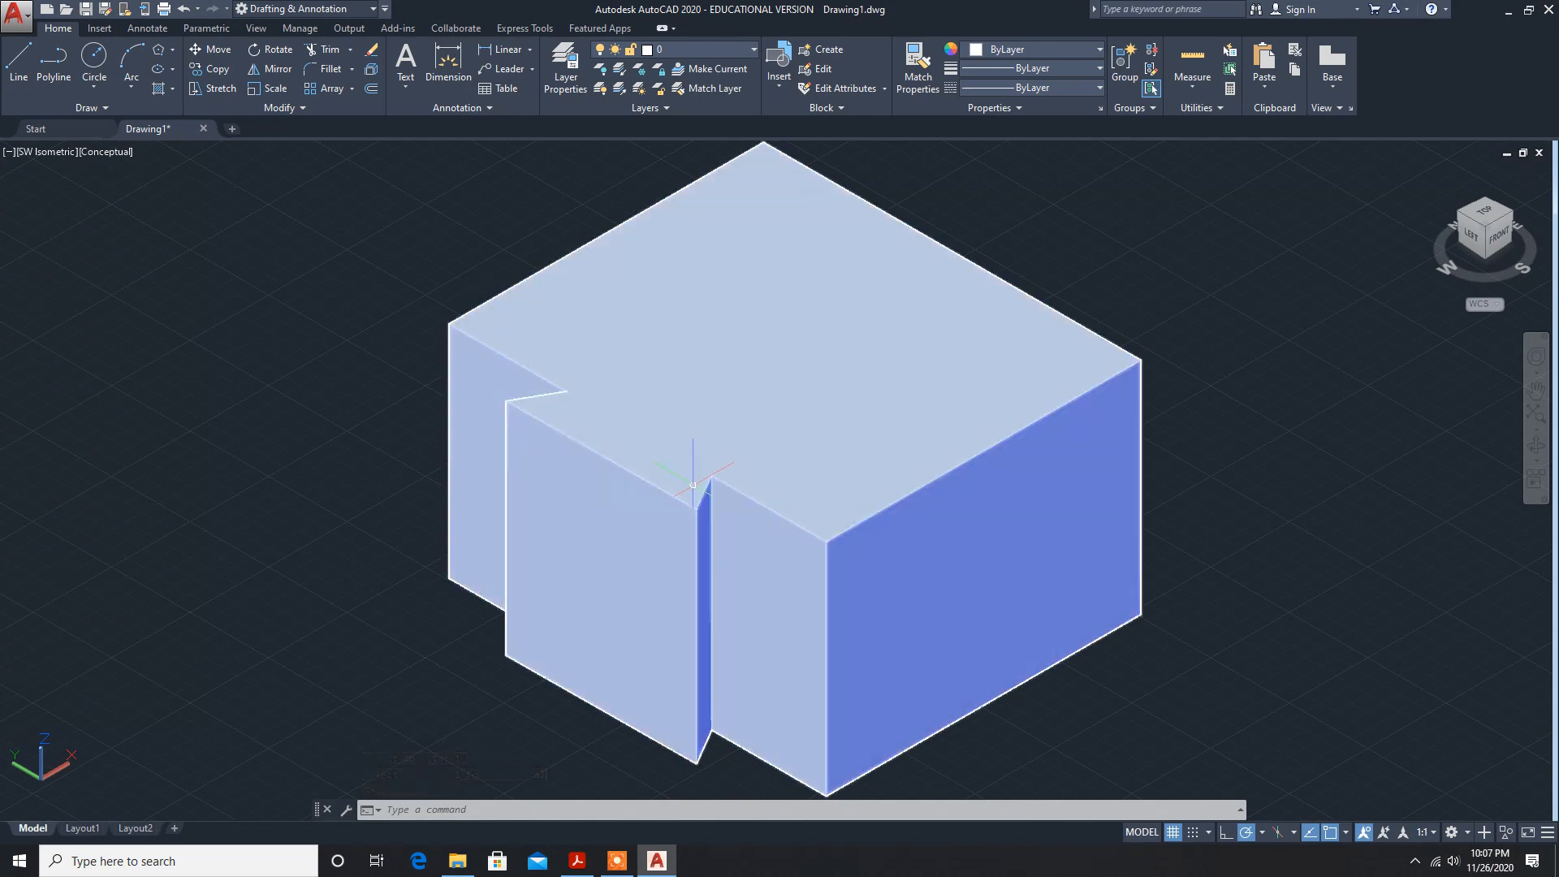
{"action": "key", "text": "Escape"}
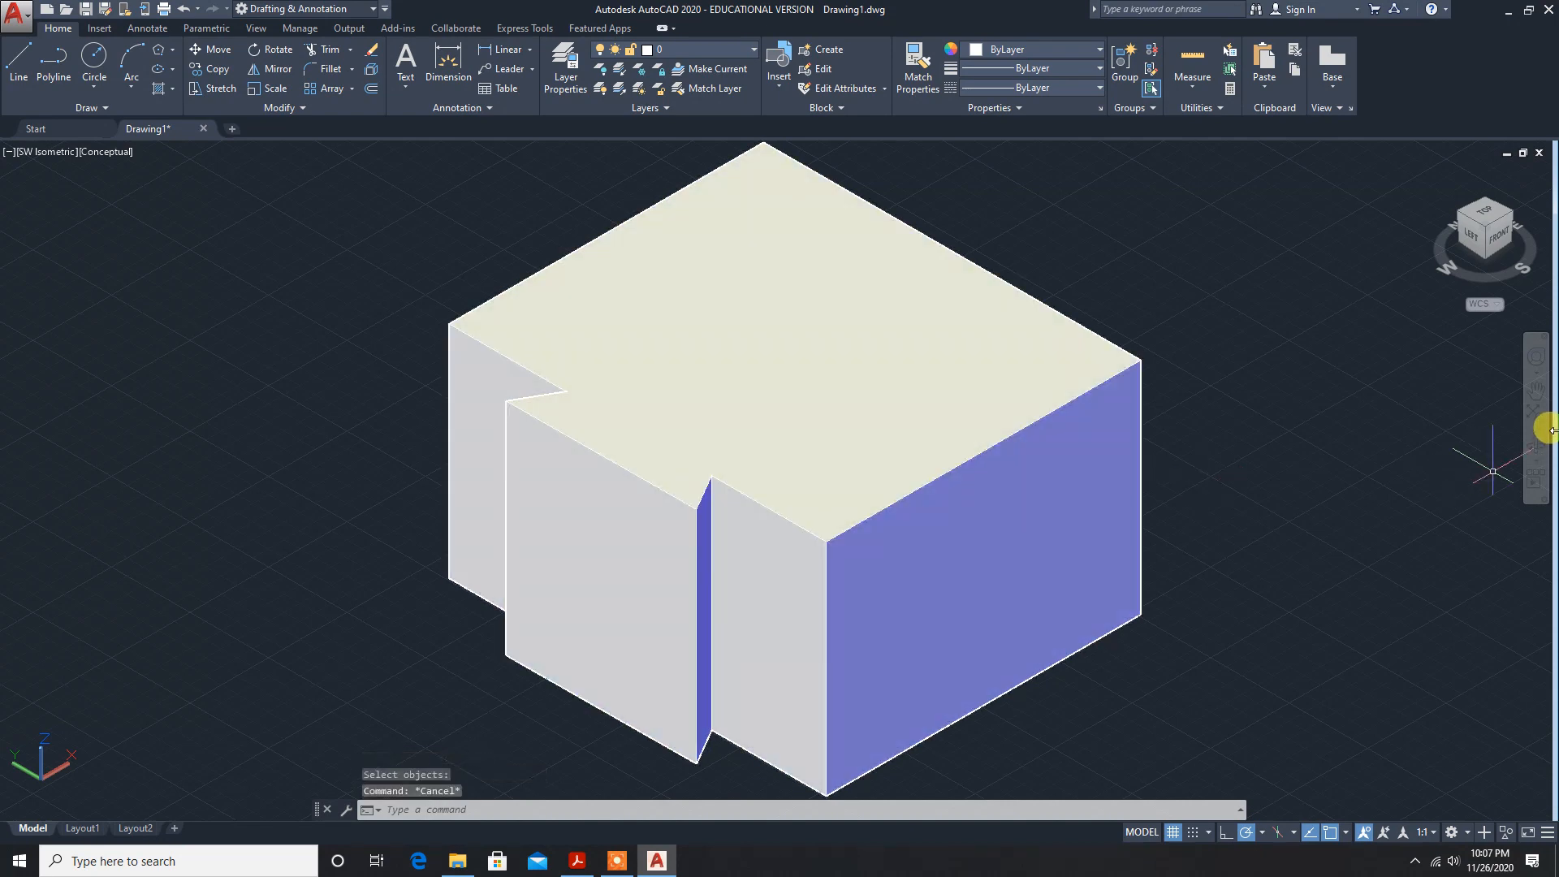
Orbit the united solid to inspect it from the front and above
{"action": "left_click", "coordinate": [1536, 445]}
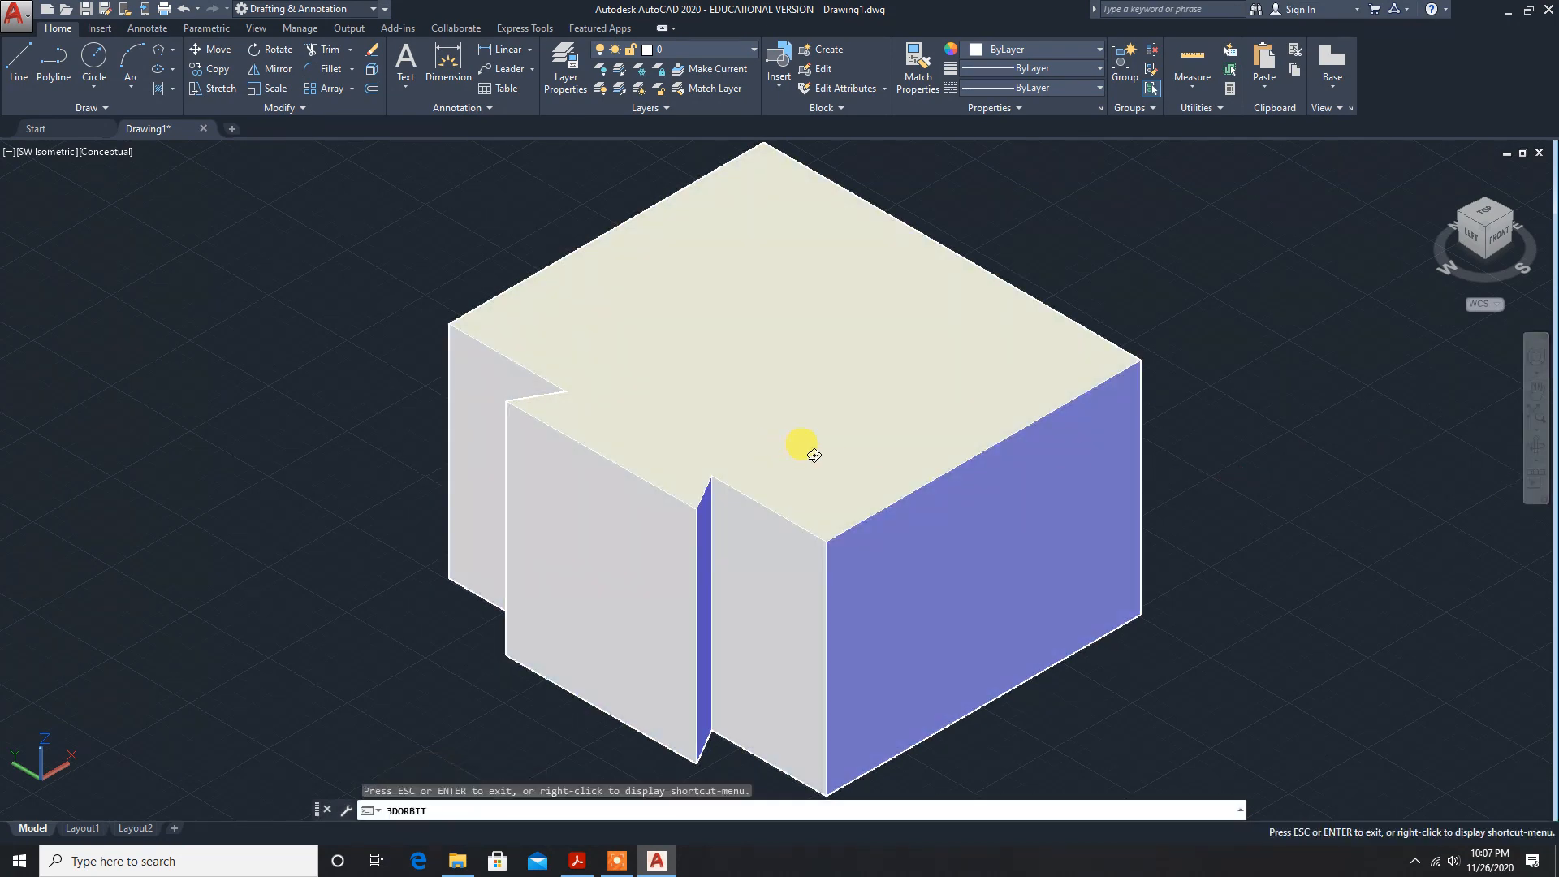
{"action": "left_click_drag", "start_coordinate": [813, 455], "coordinate": [690, 456]}
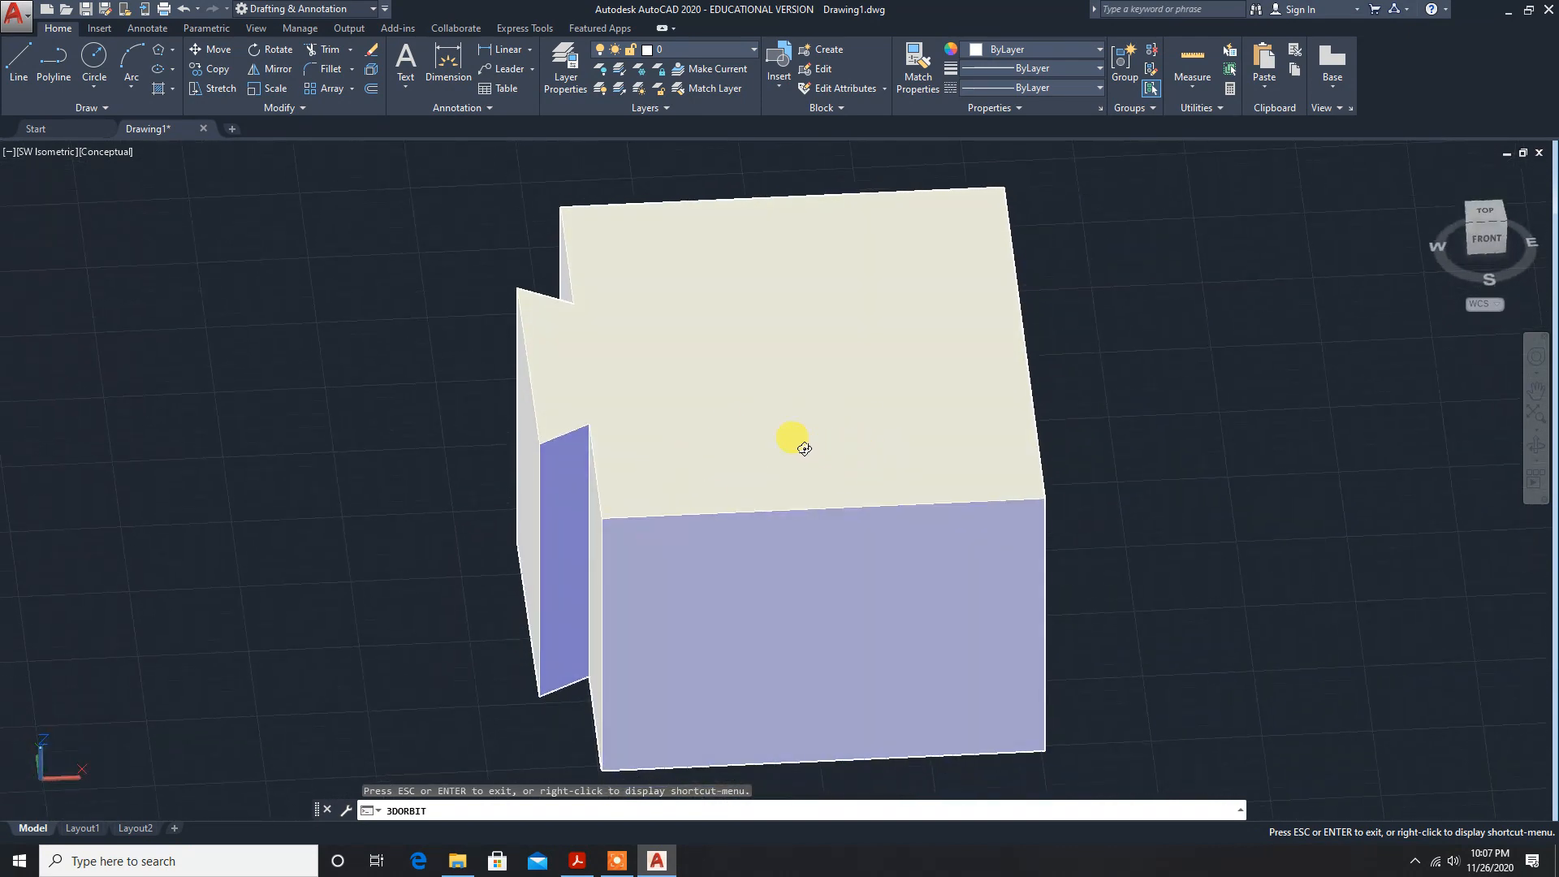
{"action": "mouse_move", "coordinate": [788, 445]}
{"action": "left_mouse_down"}
{"action": "mouse_move", "coordinate": [811, 358]}
{"action": "mouse_move", "coordinate": [758, 428]}
{"action": "mouse_move", "coordinate": [771, 448]}
{"action": "left_mouse_up"}
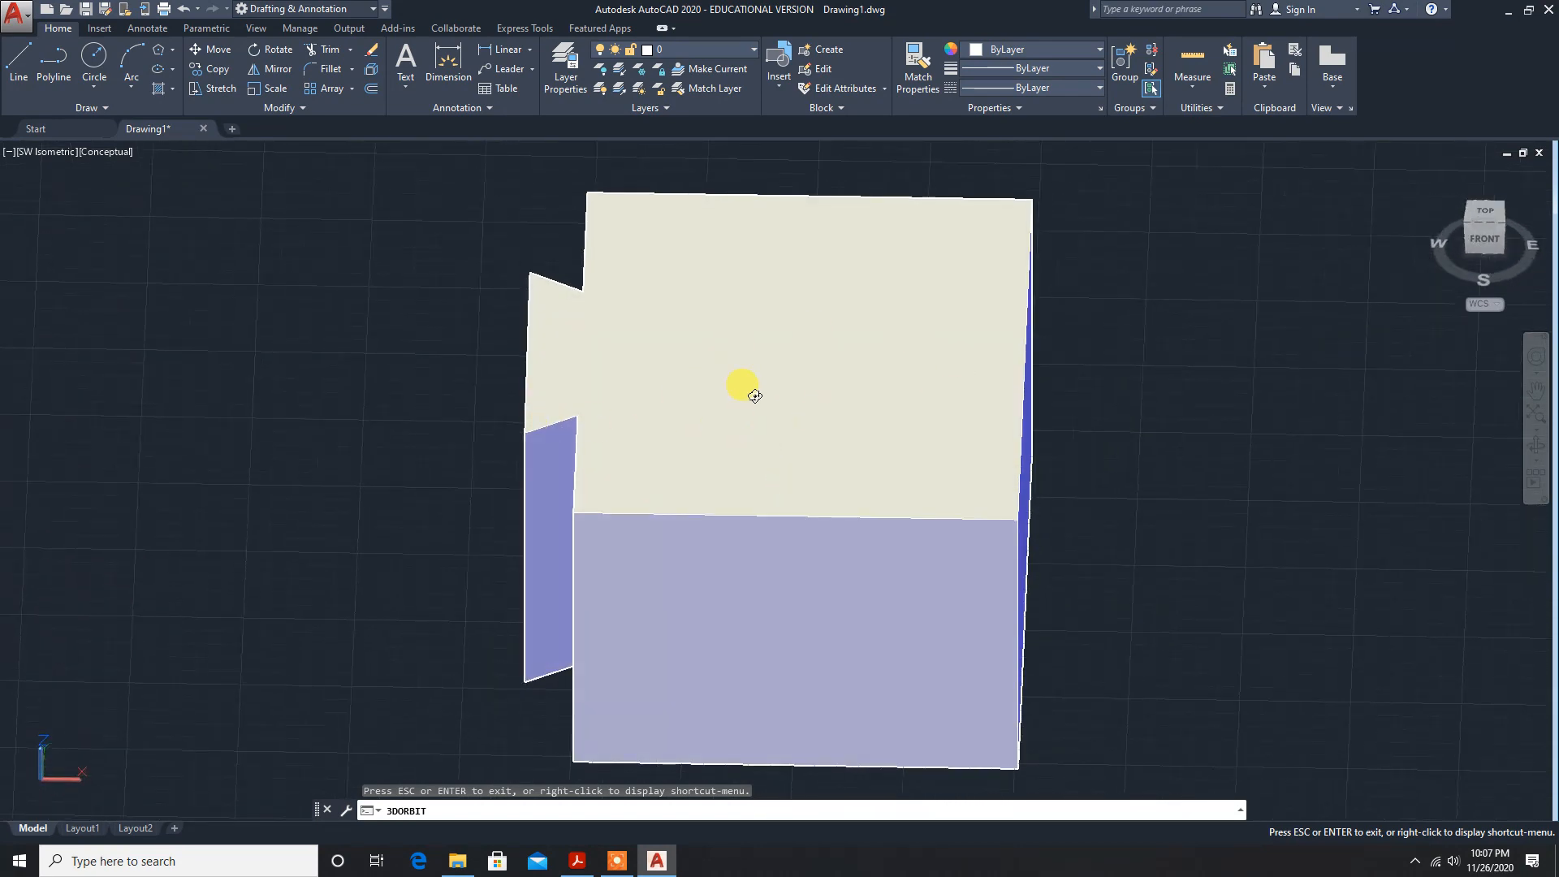
{"action": "key", "text": "Escape"}
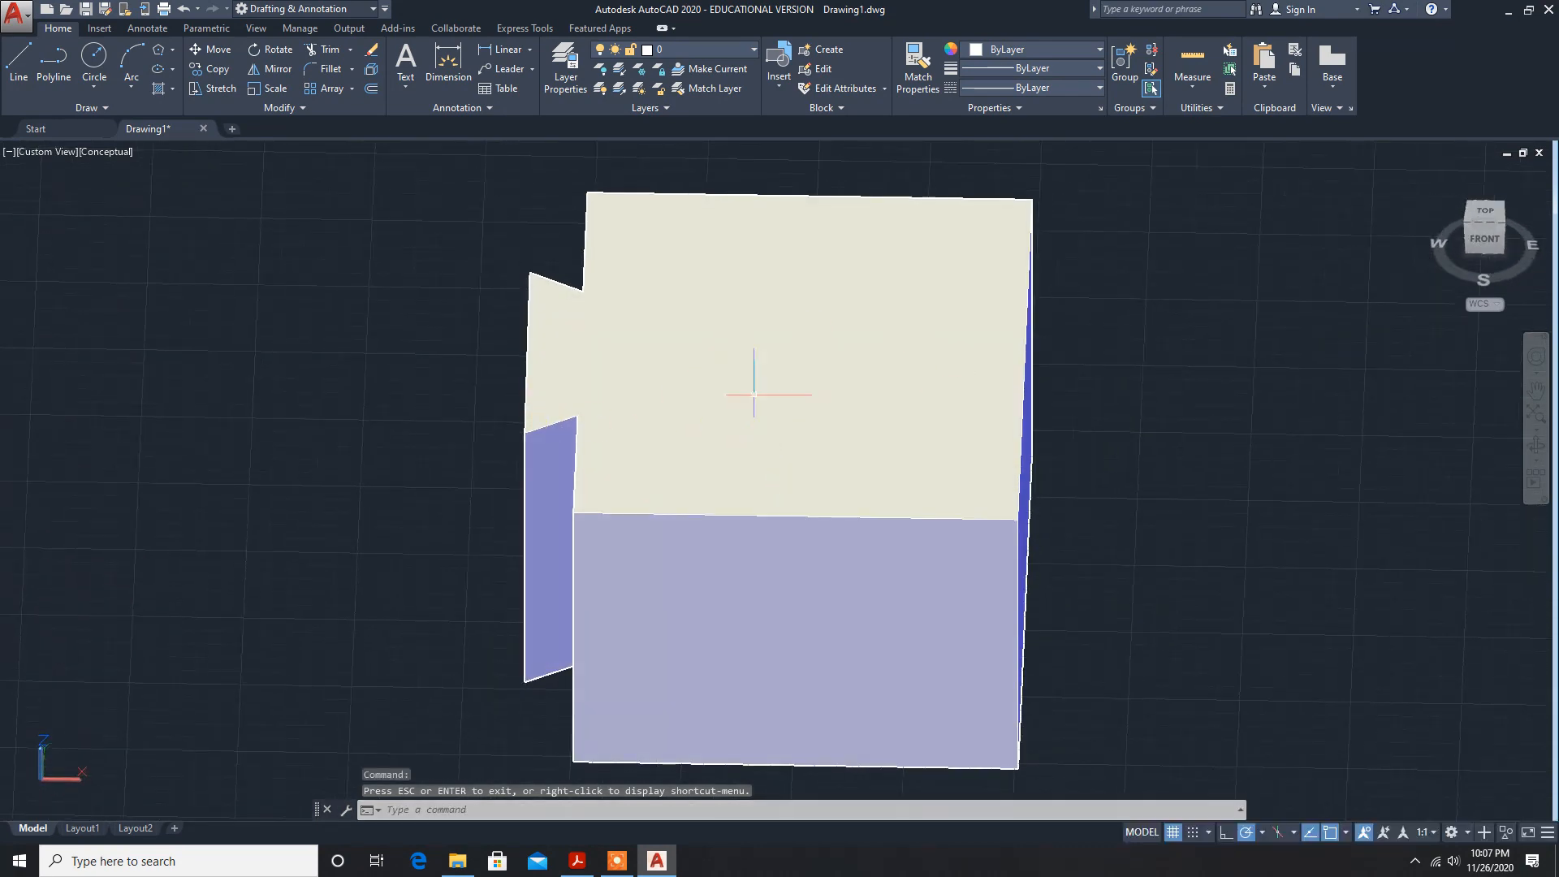
{"action": "left_click", "coordinate": [620, 862]}
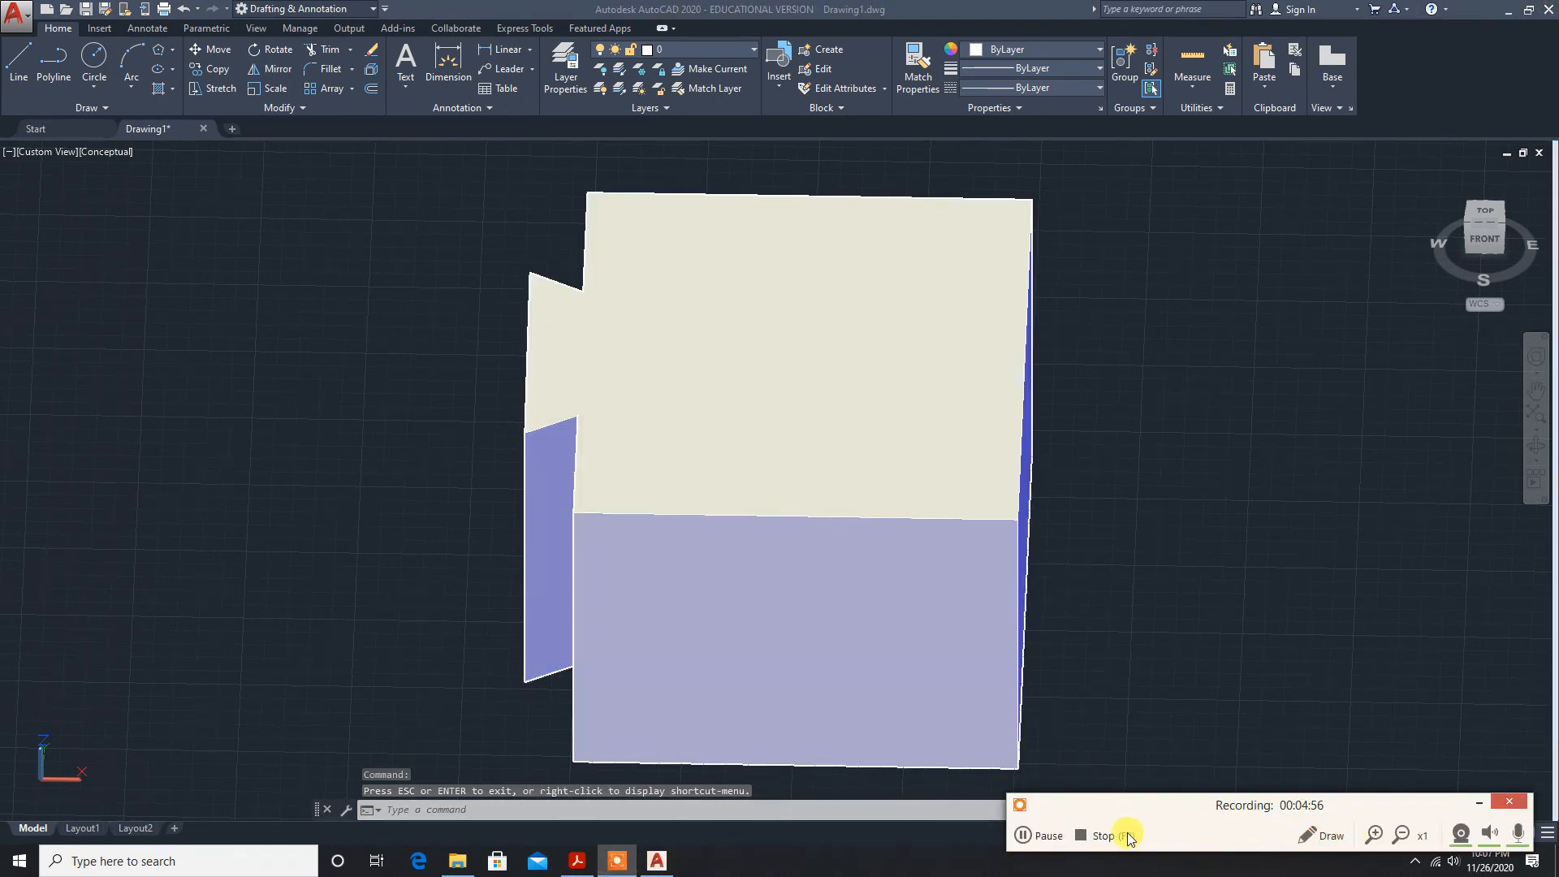